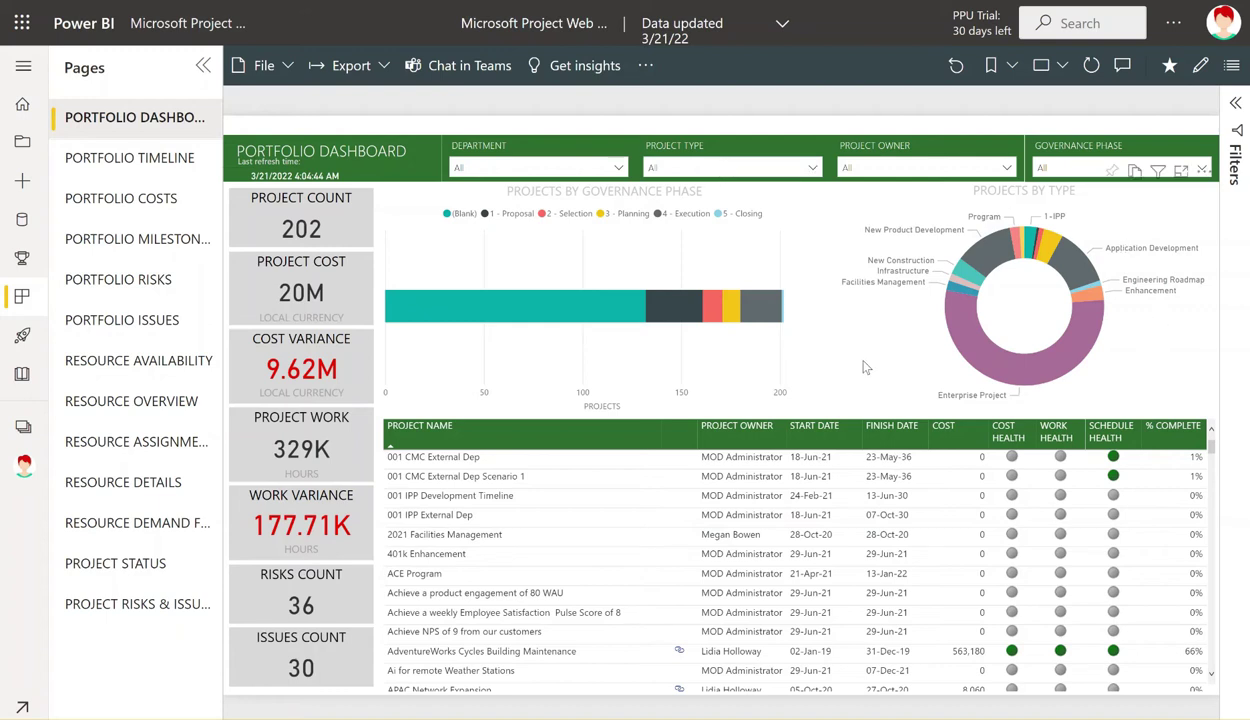
Step: Page through Portfolio Timeline, Portfolio Costs and Portfolio Milestones to Portfolio Risks (484,500 cost, 214,852 exposure)
{"action": "mouse_move", "coordinate": [515, 288]}
{"action": "mouse_move", "coordinate": [1212, 455]}
{"action": "left_mouse_down"}
{"action": "mouse_move", "coordinate": [1213, 680]}
{"action": "mouse_move", "coordinate": [1213, 450]}
{"action": "left_mouse_up"}
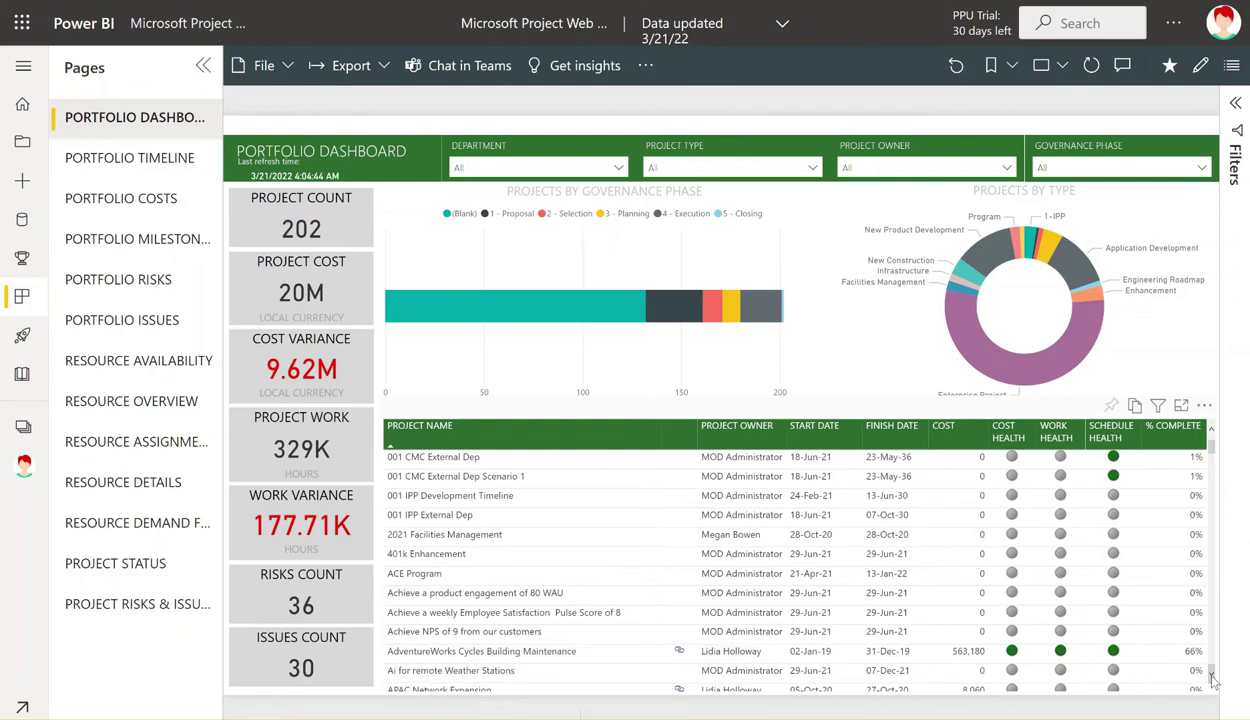
{"action": "left_click", "coordinate": [108, 165]}
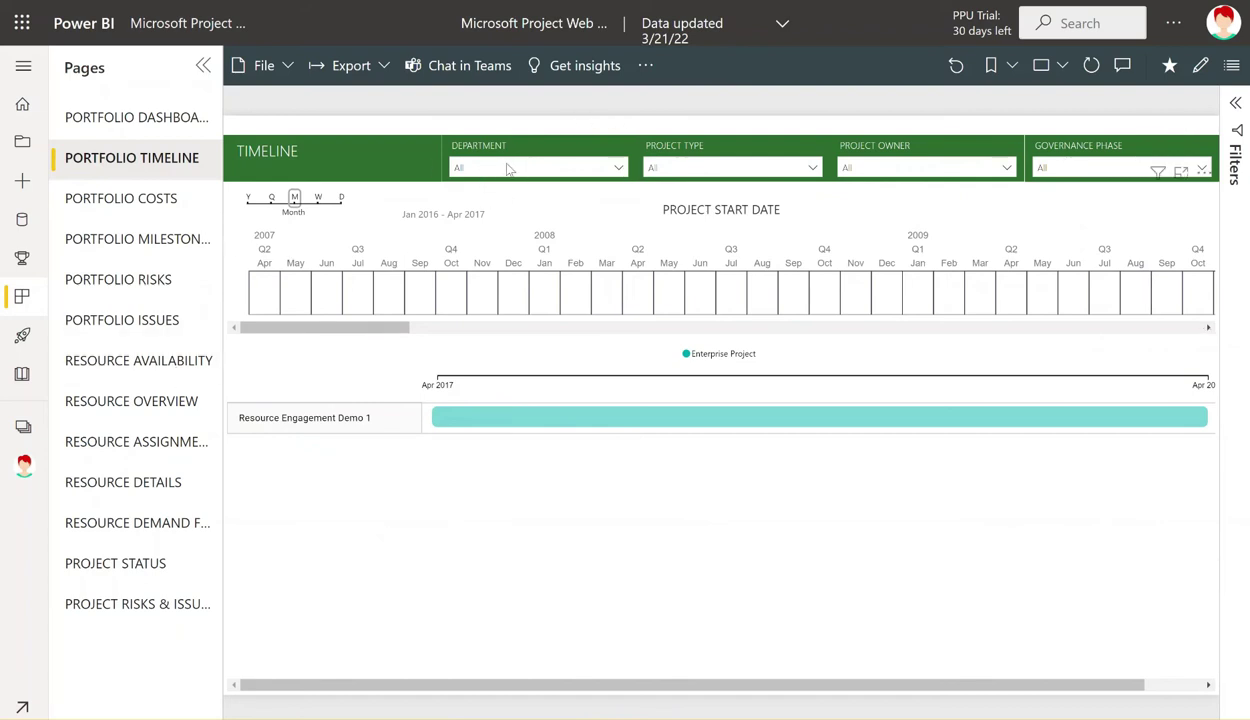
{"action": "left_click", "coordinate": [135, 206]}
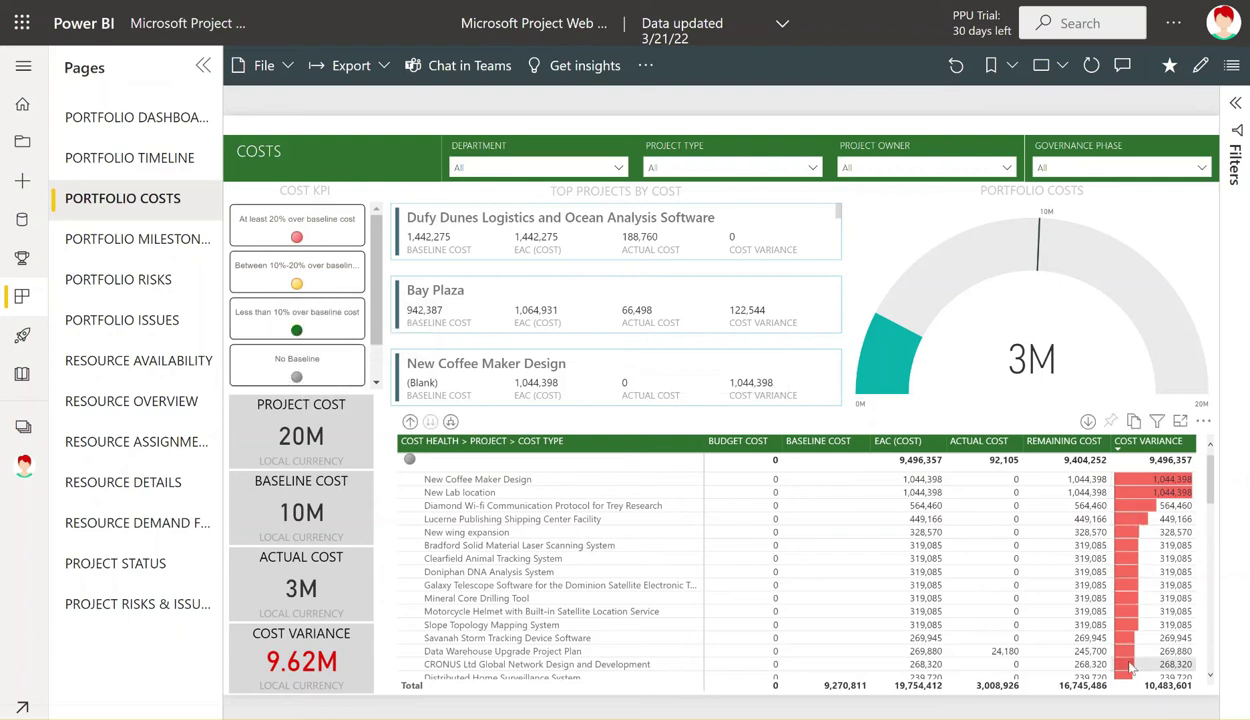
{"action": "left_click", "coordinate": [155, 246]}
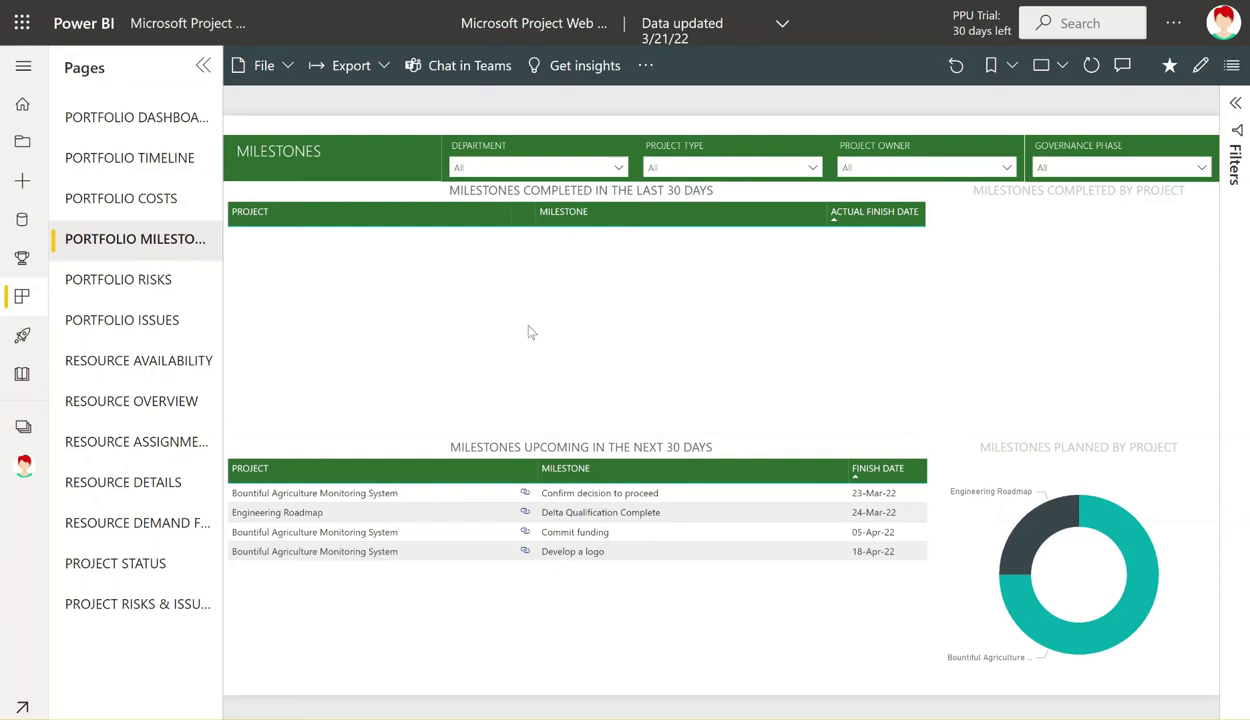
{"action": "left_click", "coordinate": [91, 294]}
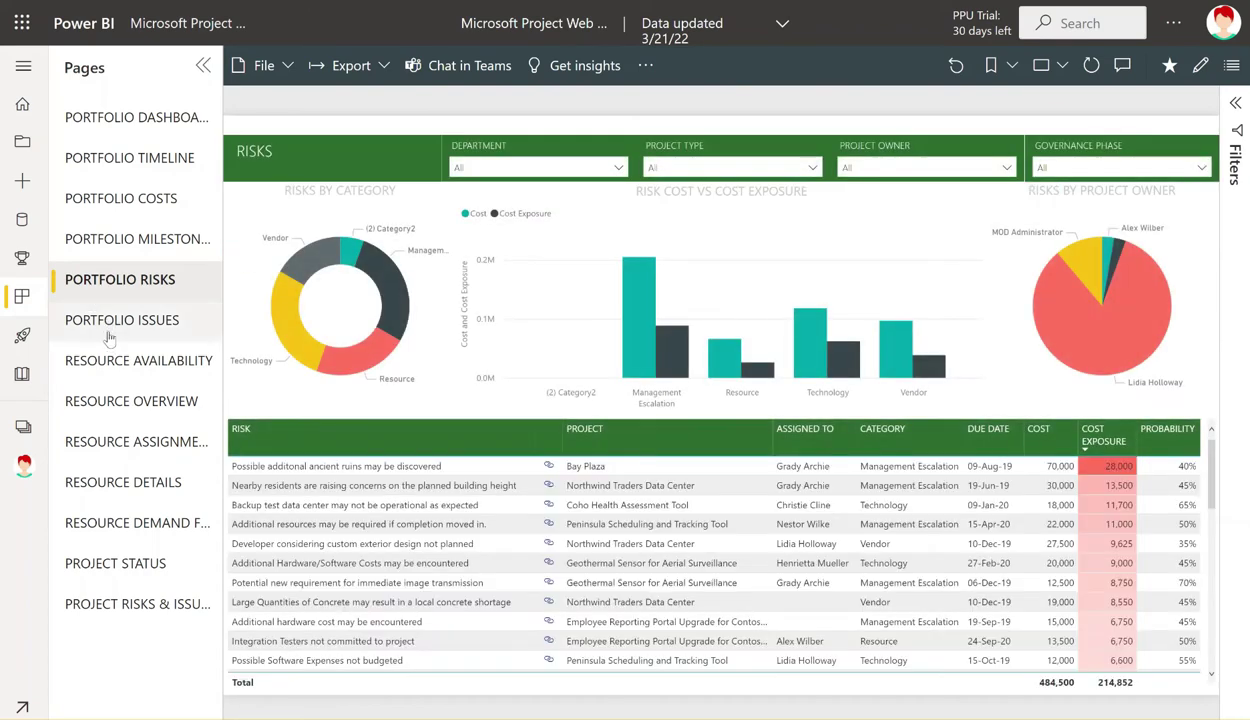
Step: View Portfolio Issues, Resource Availability and Resource Overview, ending on Resource Assignments (227,920 total work)
{"action": "left_click", "coordinate": [108, 338]}
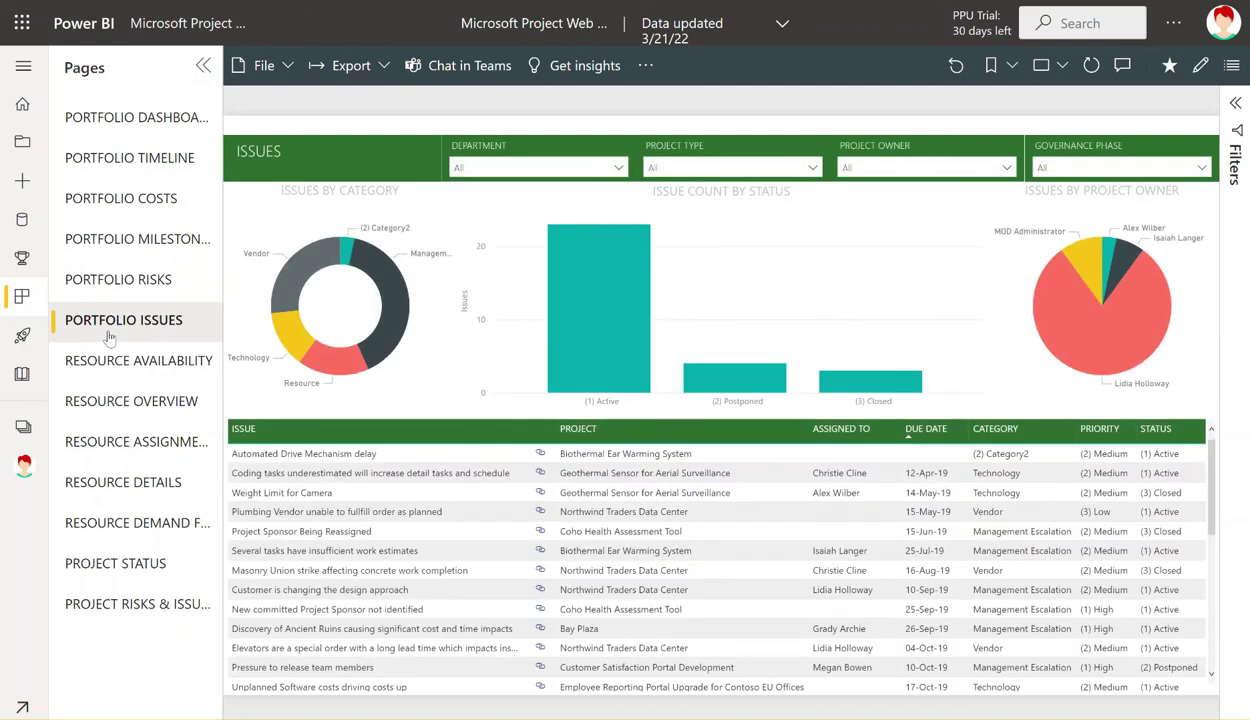
{"action": "left_click", "coordinate": [119, 372]}
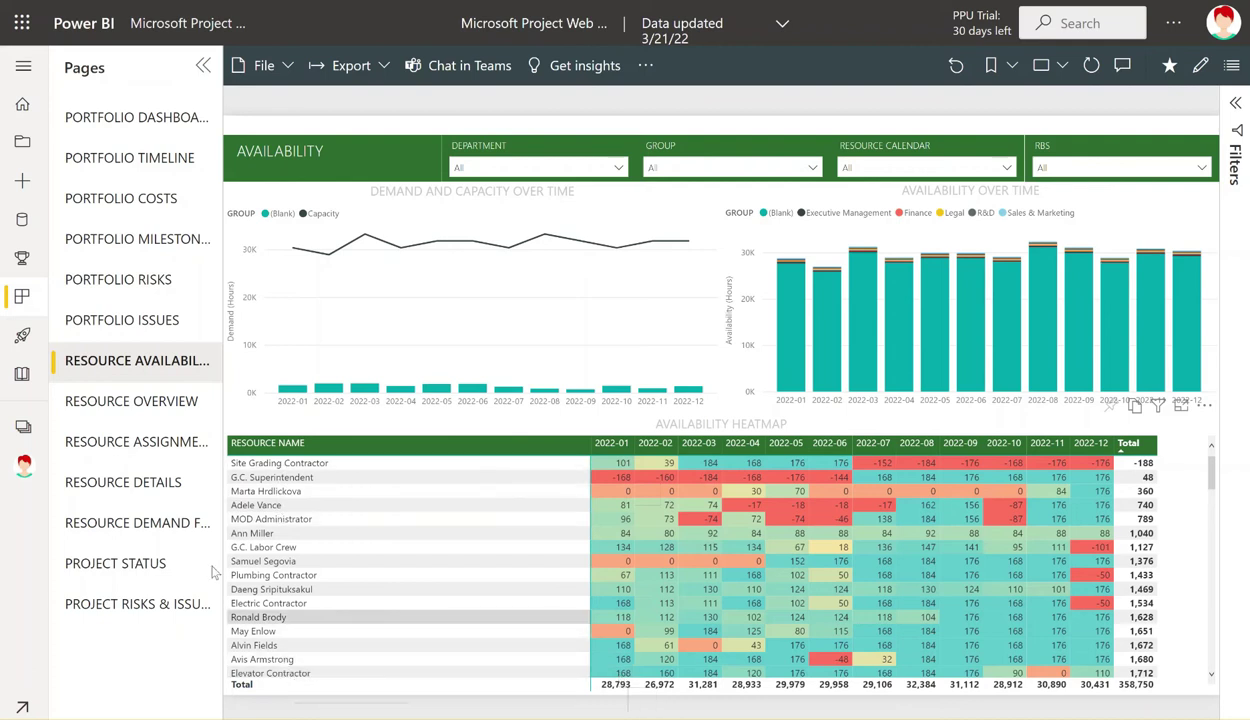
{"action": "left_click", "coordinate": [122, 401]}
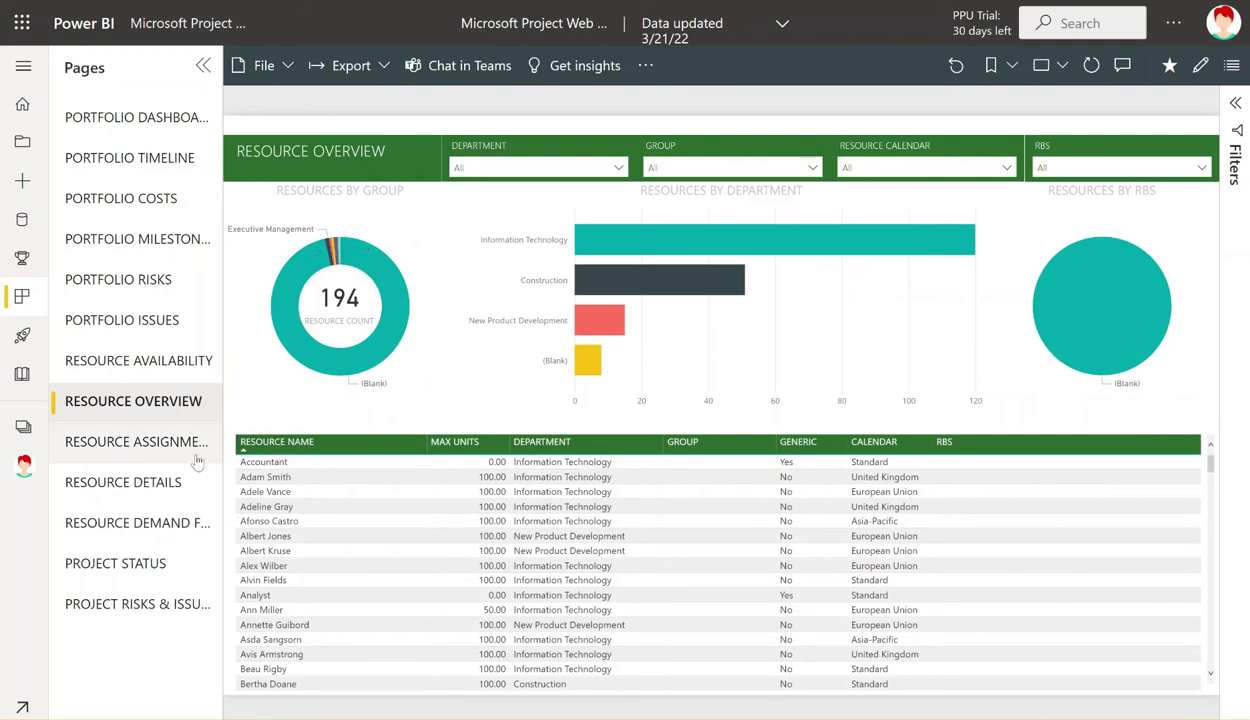
{"action": "left_click", "coordinate": [142, 446]}
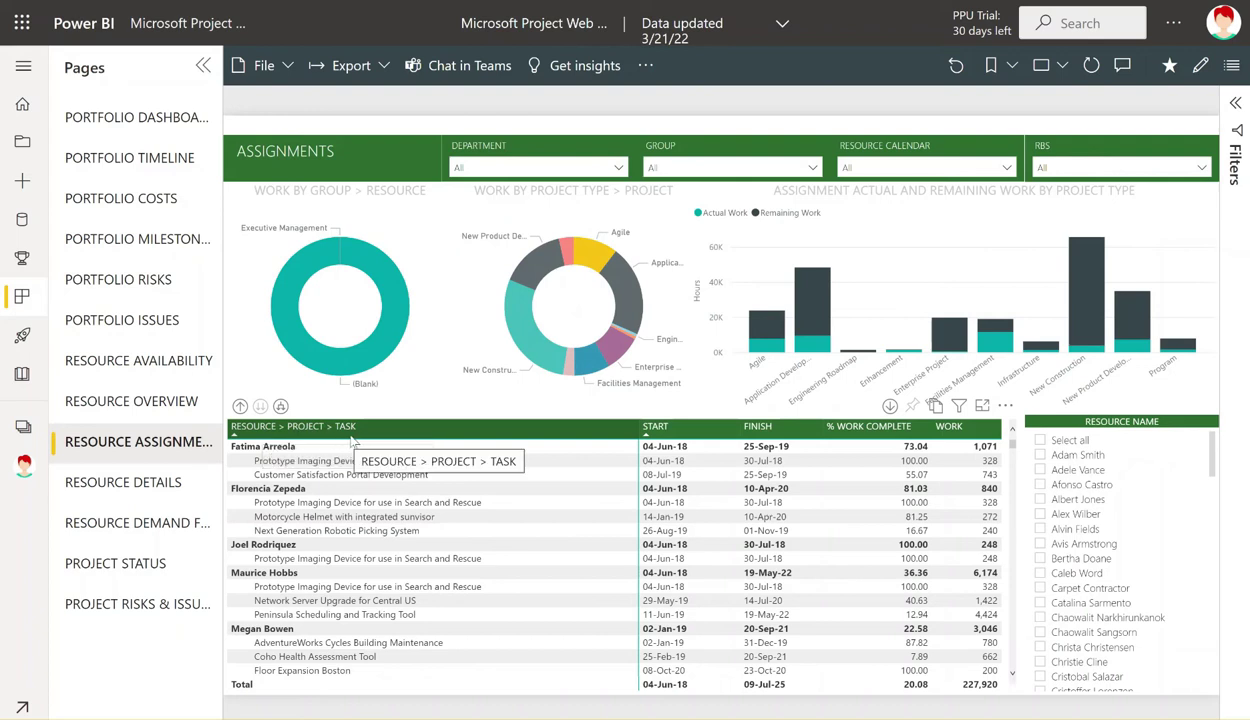
Step: Check and uncheck one name in the Resource Name slicer, then go to Resource Details
{"action": "left_click", "coordinate": [1040, 470]}
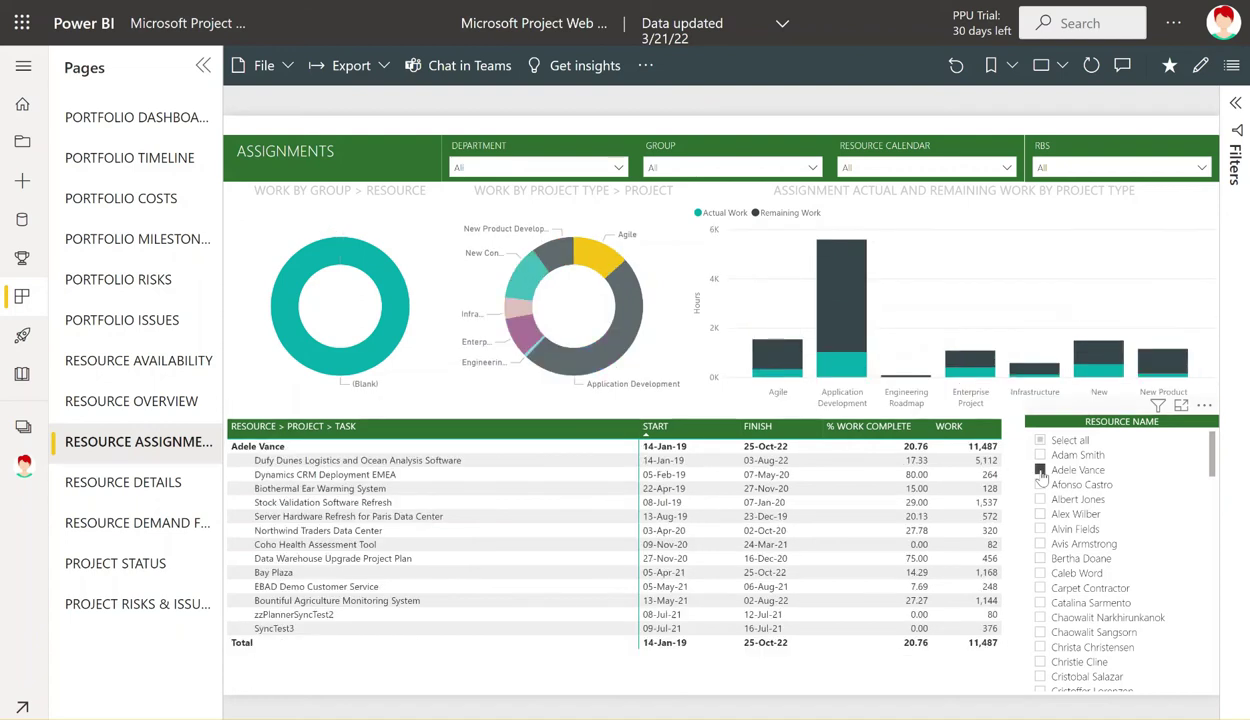
{"action": "left_click", "coordinate": [1040, 470]}
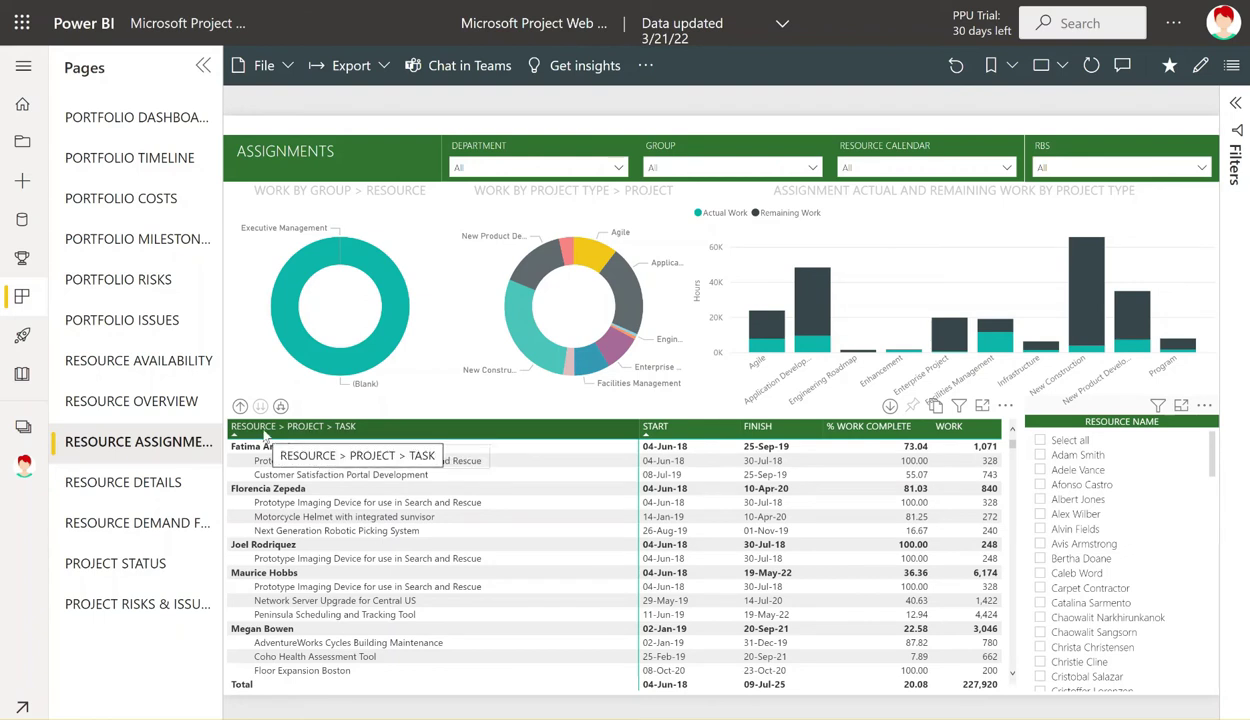
{"action": "left_click", "coordinate": [116, 485]}
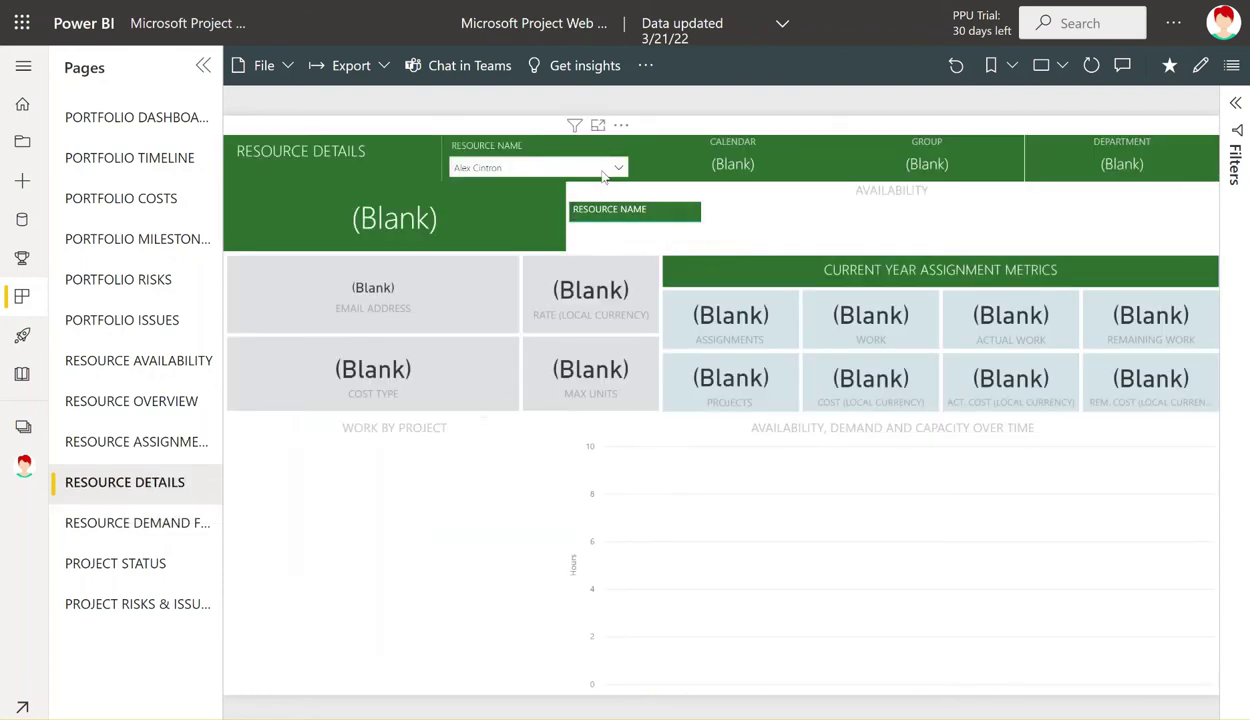
Step: Choose one resource in the Resource Name slicer (23 assignments, 148K cost), then go to Resource Demand Forecast
{"action": "left_click", "coordinate": [610, 167]}
{"action": "left_click", "coordinate": [461, 216]}
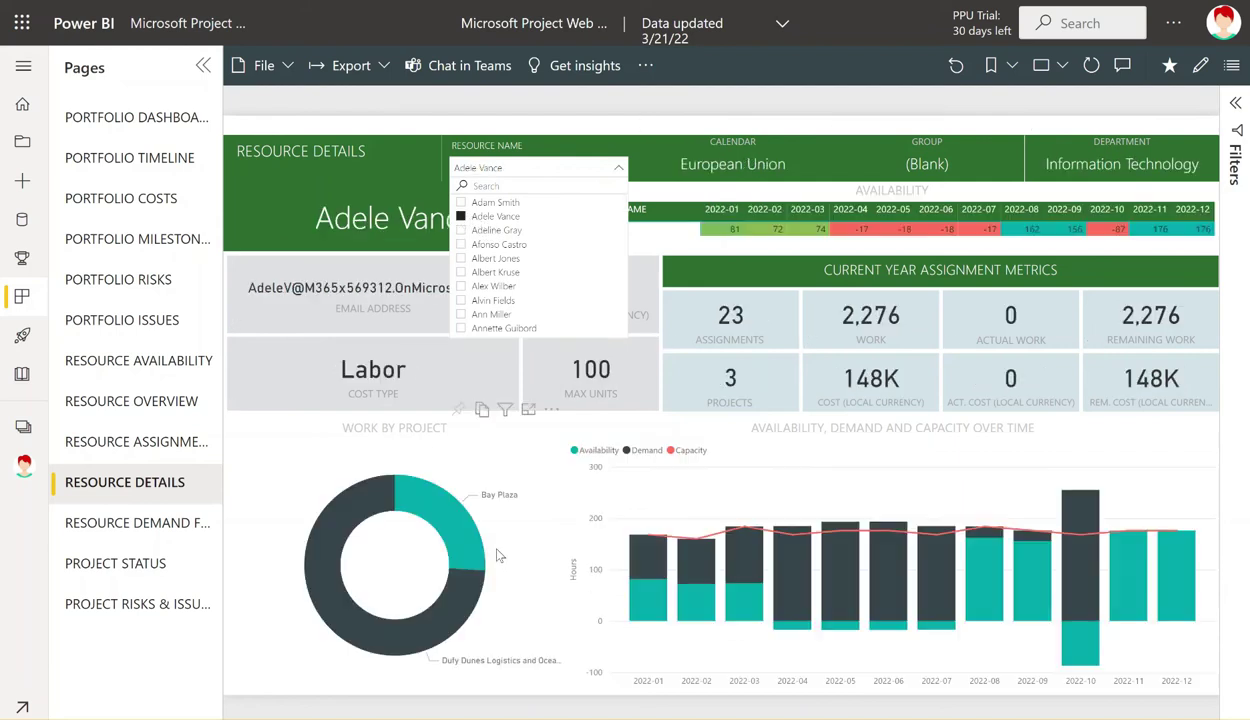
{"action": "left_click", "coordinate": [95, 522]}
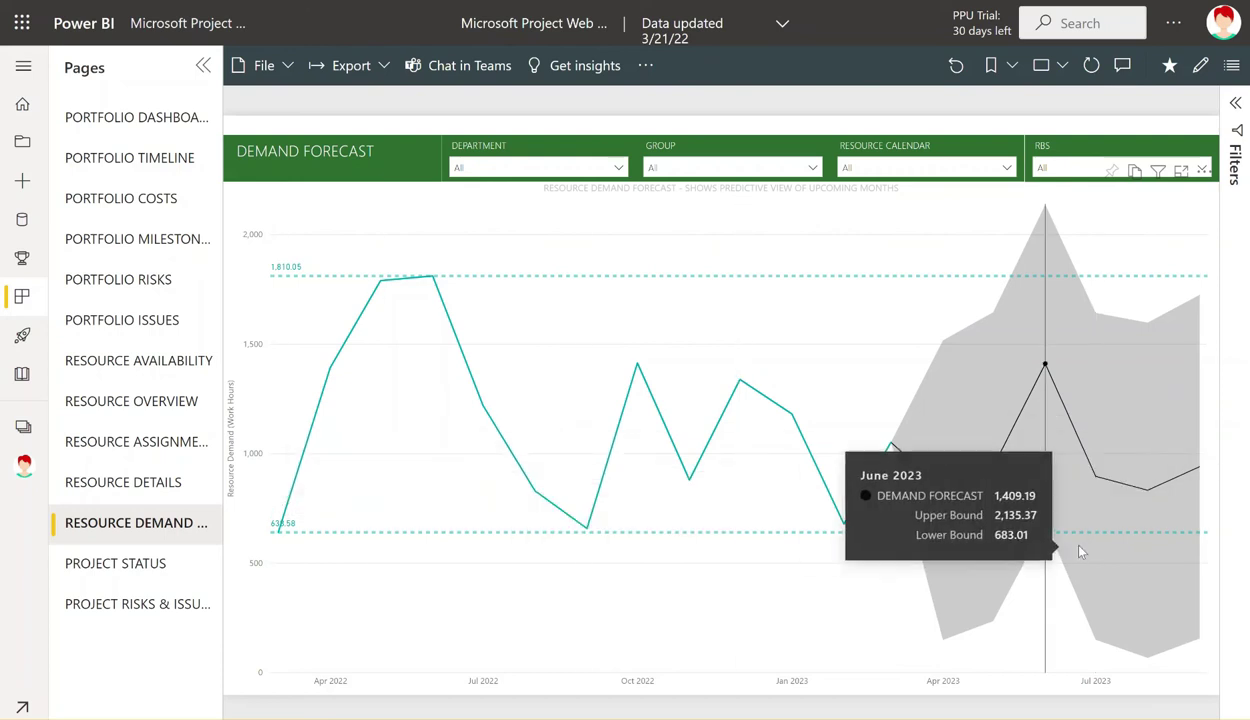
Step: On Project Status, select 401k Enhancement and ACE Program in the project filter, then open Project Risks & Issues
{"action": "left_click", "coordinate": [110, 566]}
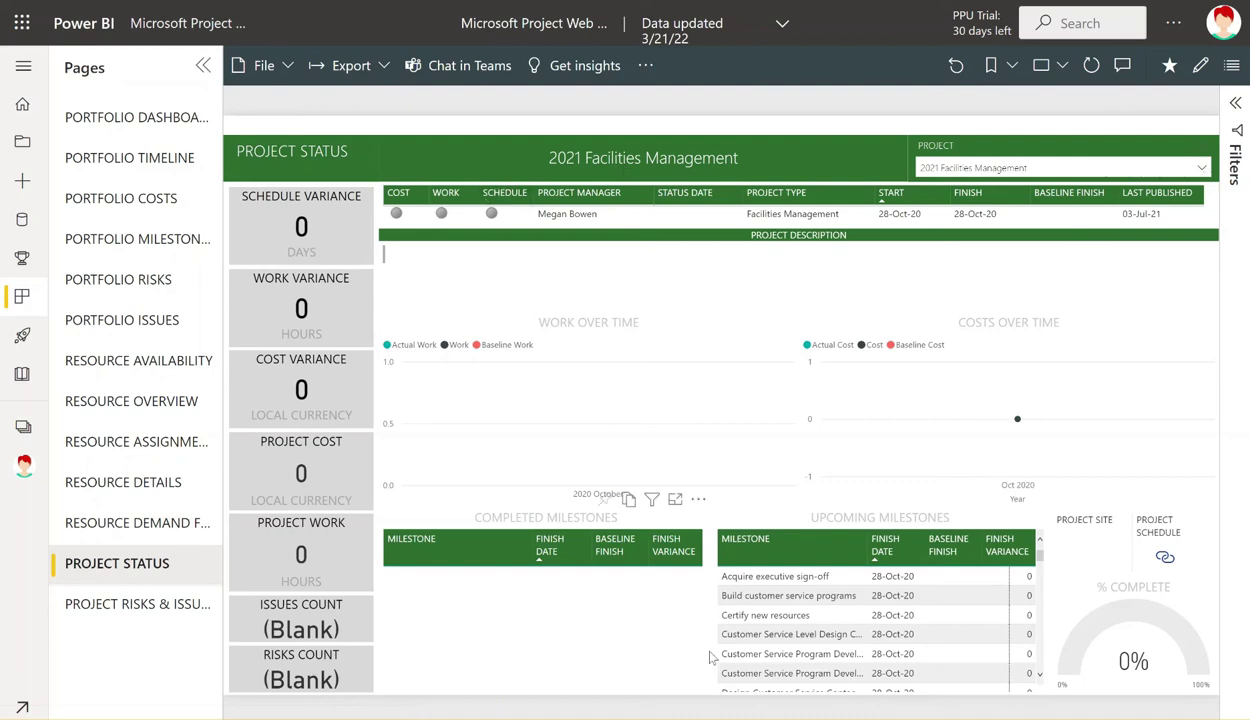
{"action": "left_click", "coordinate": [1203, 171]}
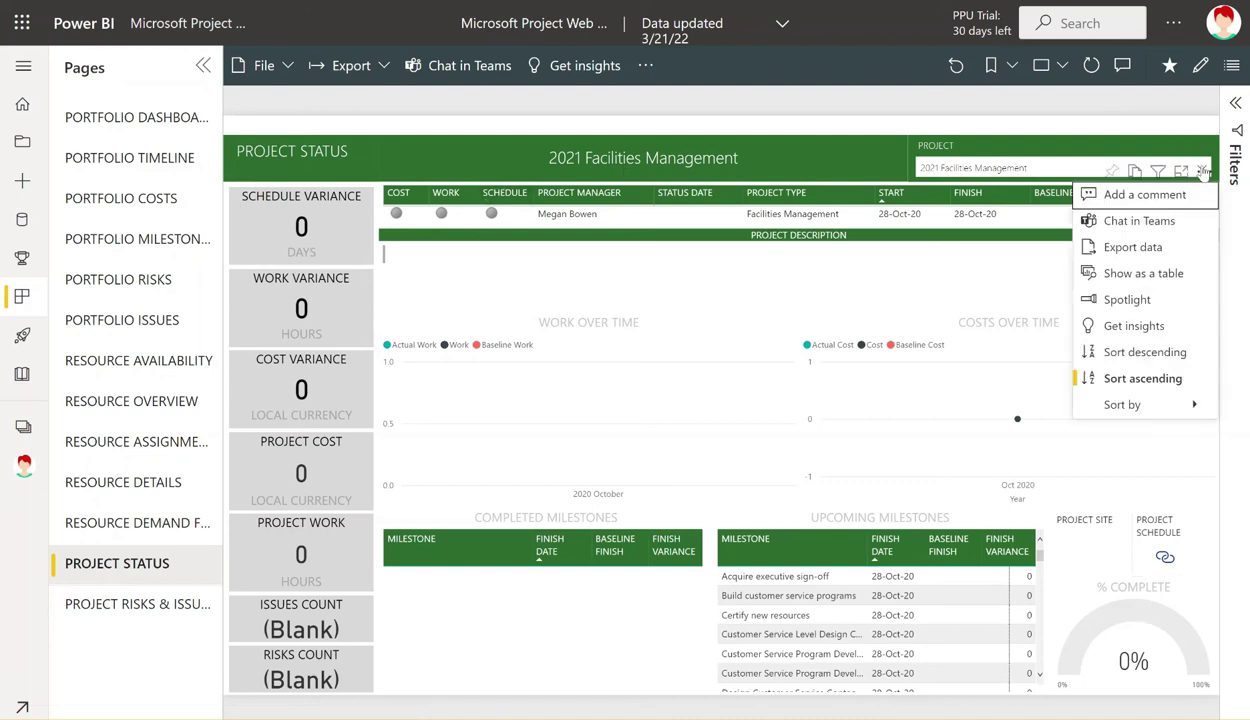
{"action": "left_click", "coordinate": [1126, 154]}
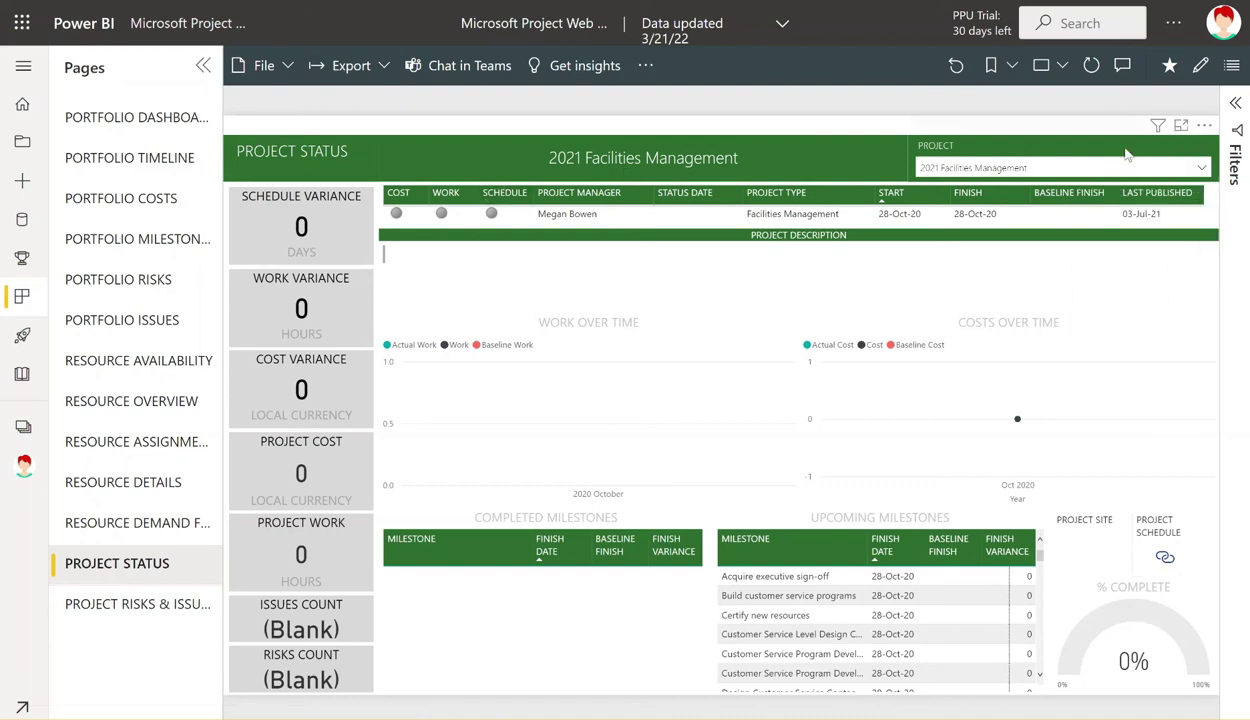
{"action": "left_click", "coordinate": [1204, 170]}
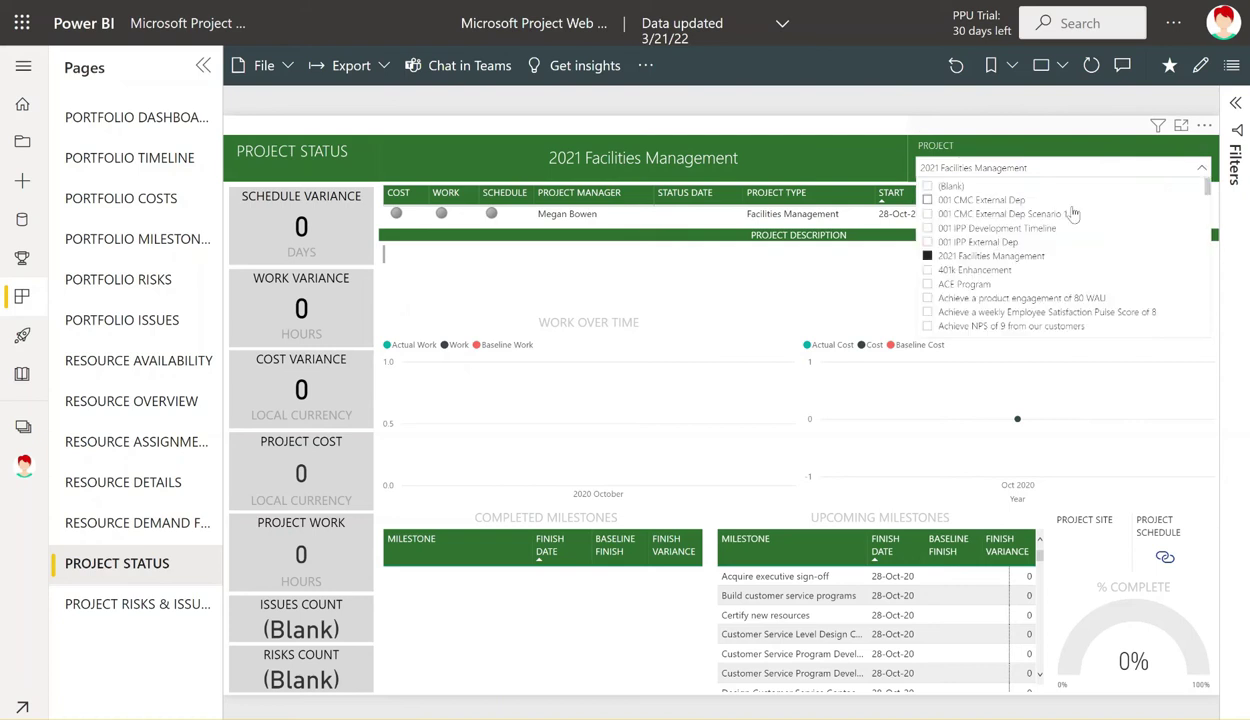
{"action": "left_click", "coordinate": [927, 270]}
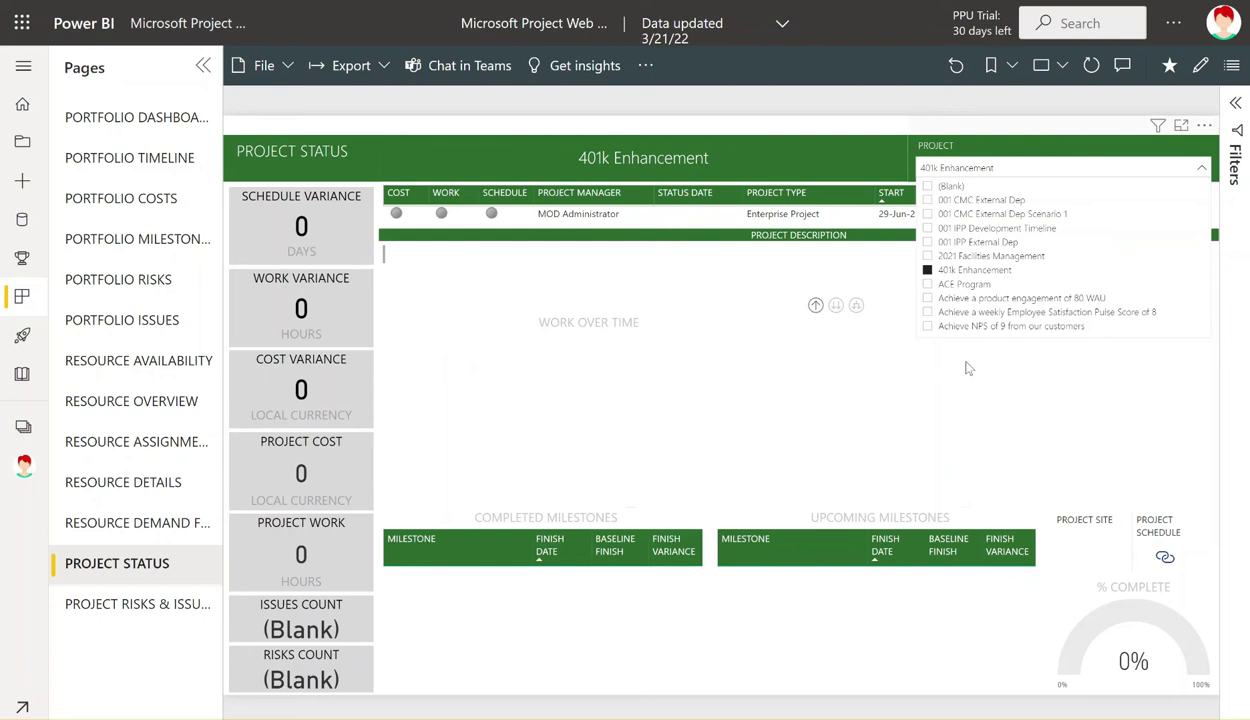
{"action": "left_click", "coordinate": [927, 284]}
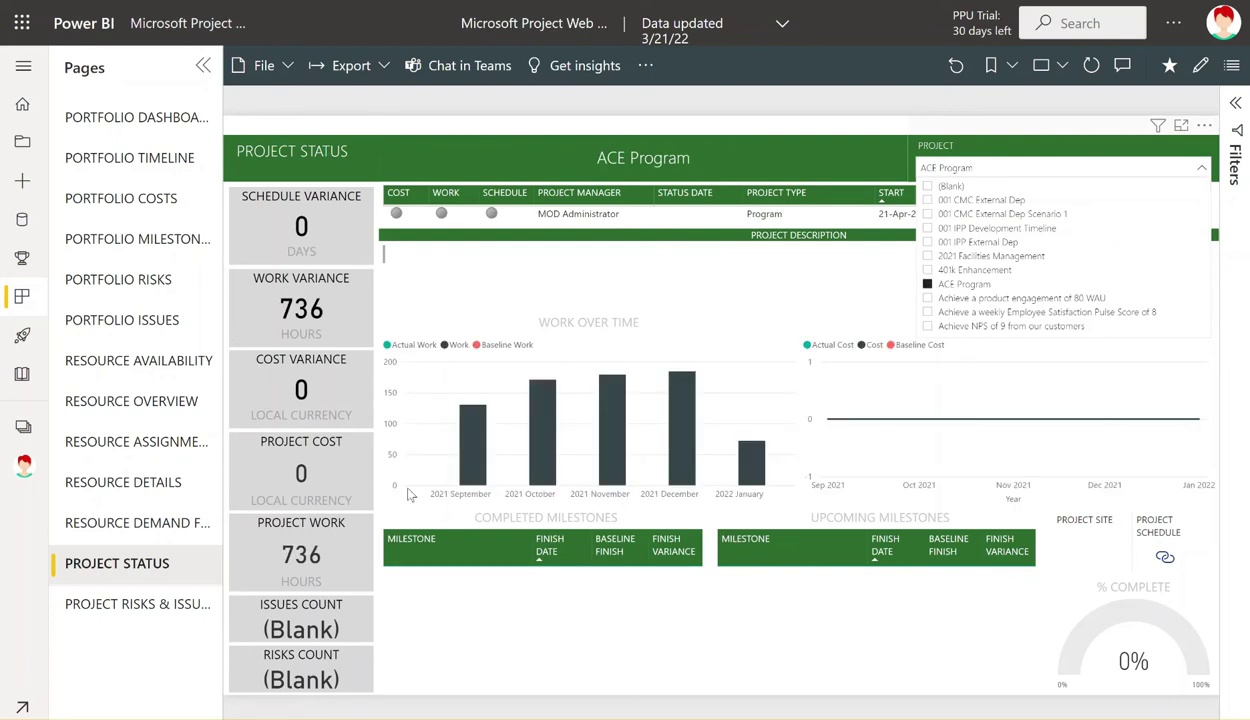
{"action": "left_click", "coordinate": [117, 608]}
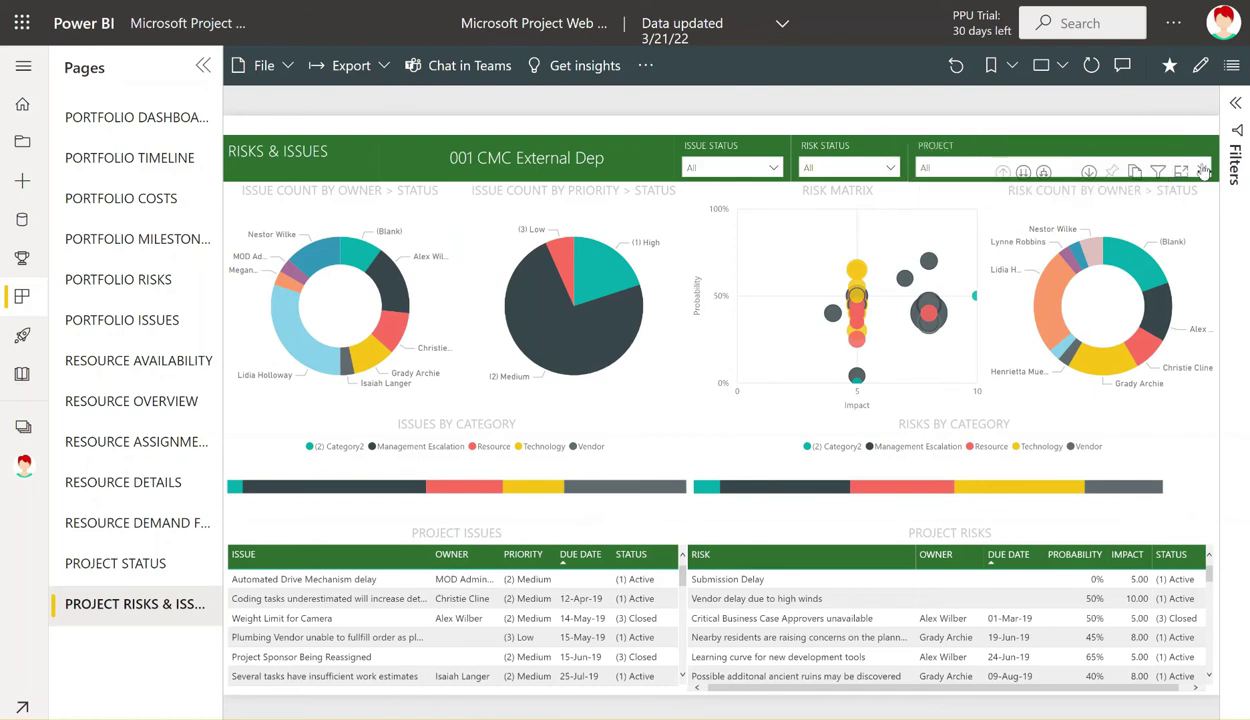
Step: Look at the risk chart and Project slicer option menus, then switch to the Portfolio Dashboard (110 projects)
{"action": "left_click", "coordinate": [1203, 172]}
{"action": "right_click", "coordinate": [930, 172]}
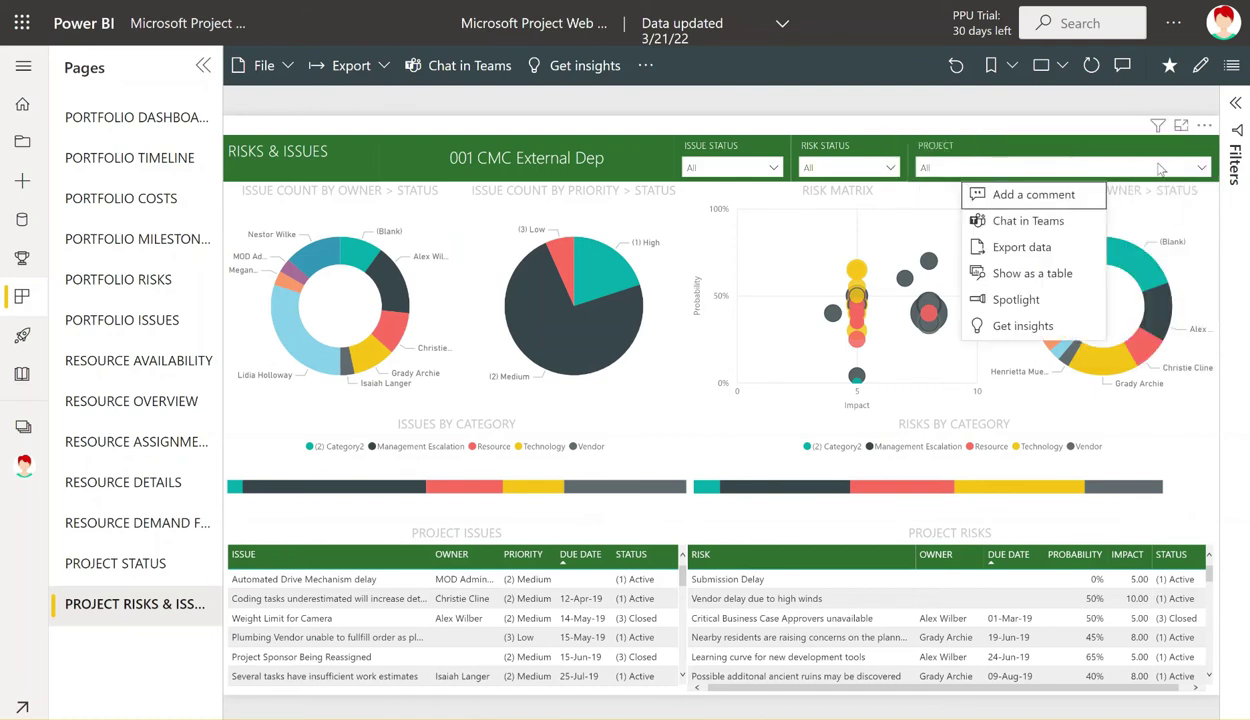
{"action": "left_click", "coordinate": [1201, 172]}
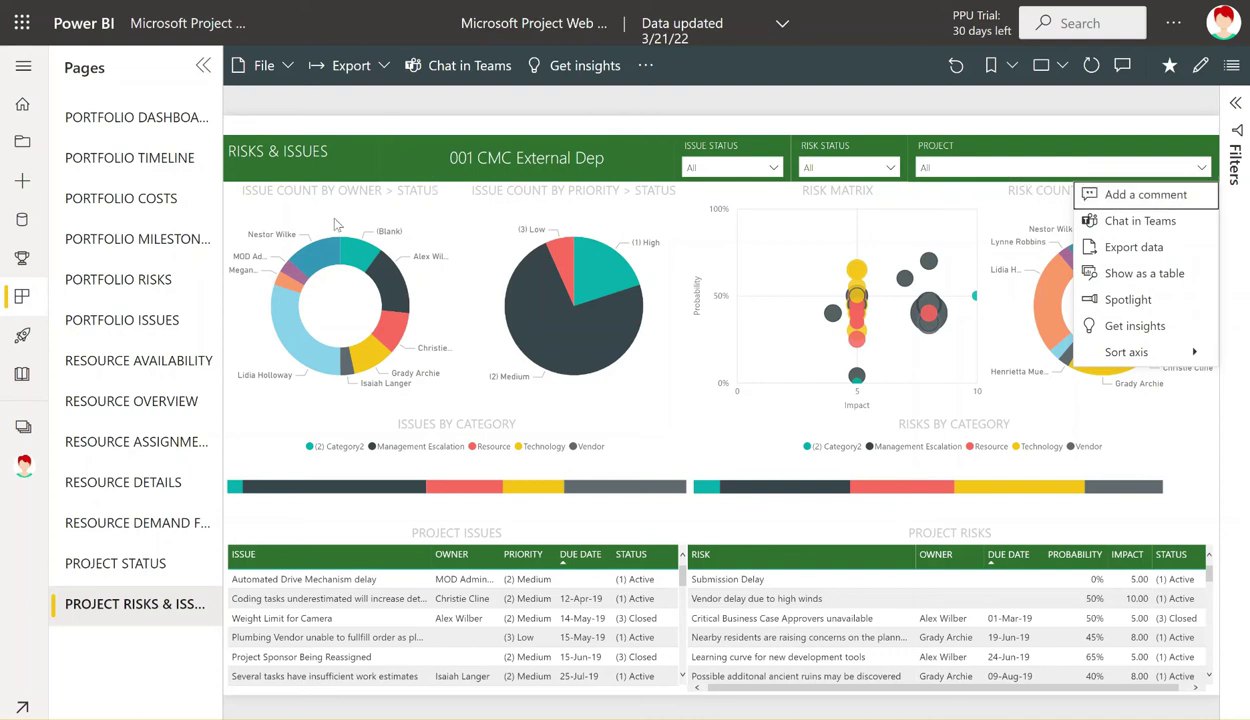
{"action": "left_click", "coordinate": [130, 122]}
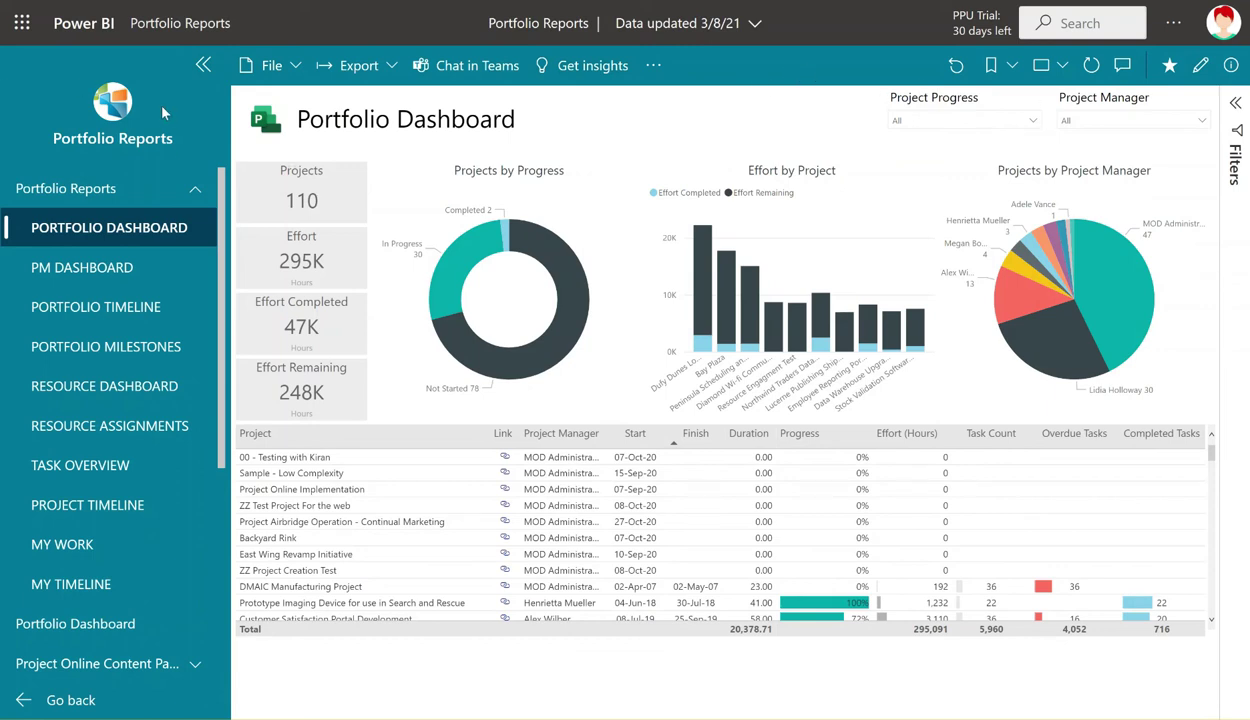
Step: View PM Dashboard, Portfolio Timeline and Portfolio Milestones, ending on Resource Dashboard with 178 resources
{"action": "left_click", "coordinate": [86, 270]}
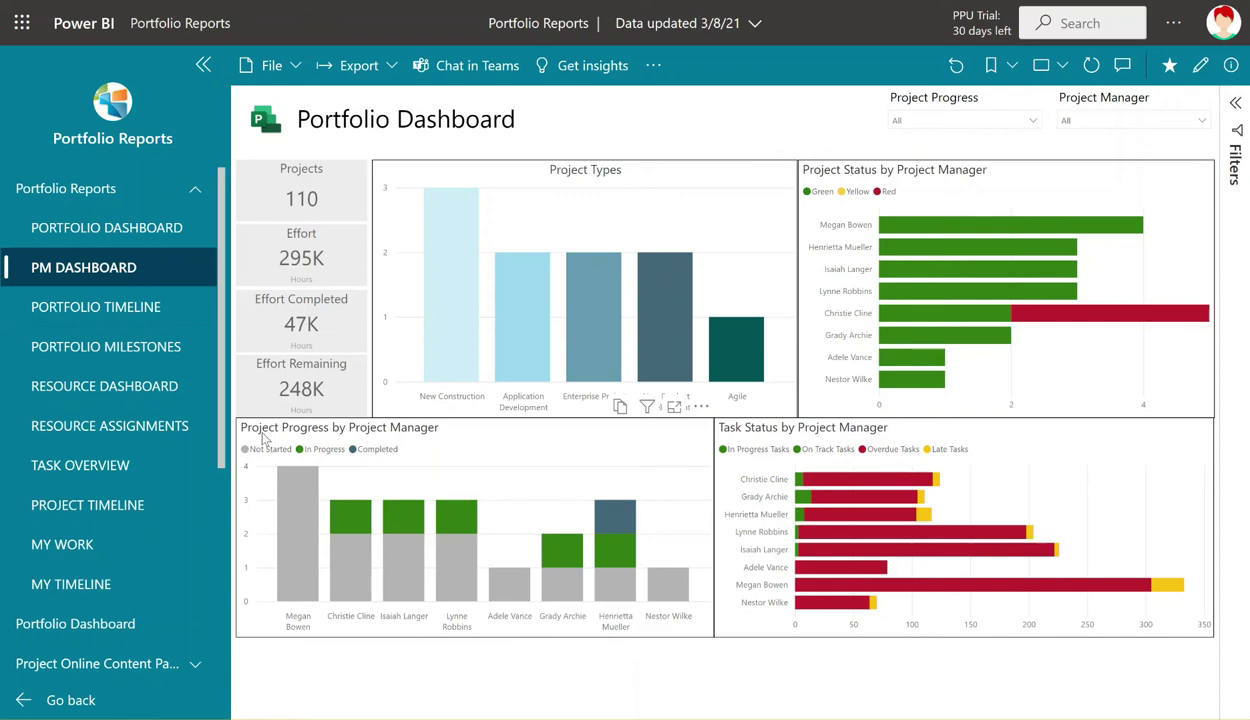
{"action": "left_click", "coordinate": [102, 308]}
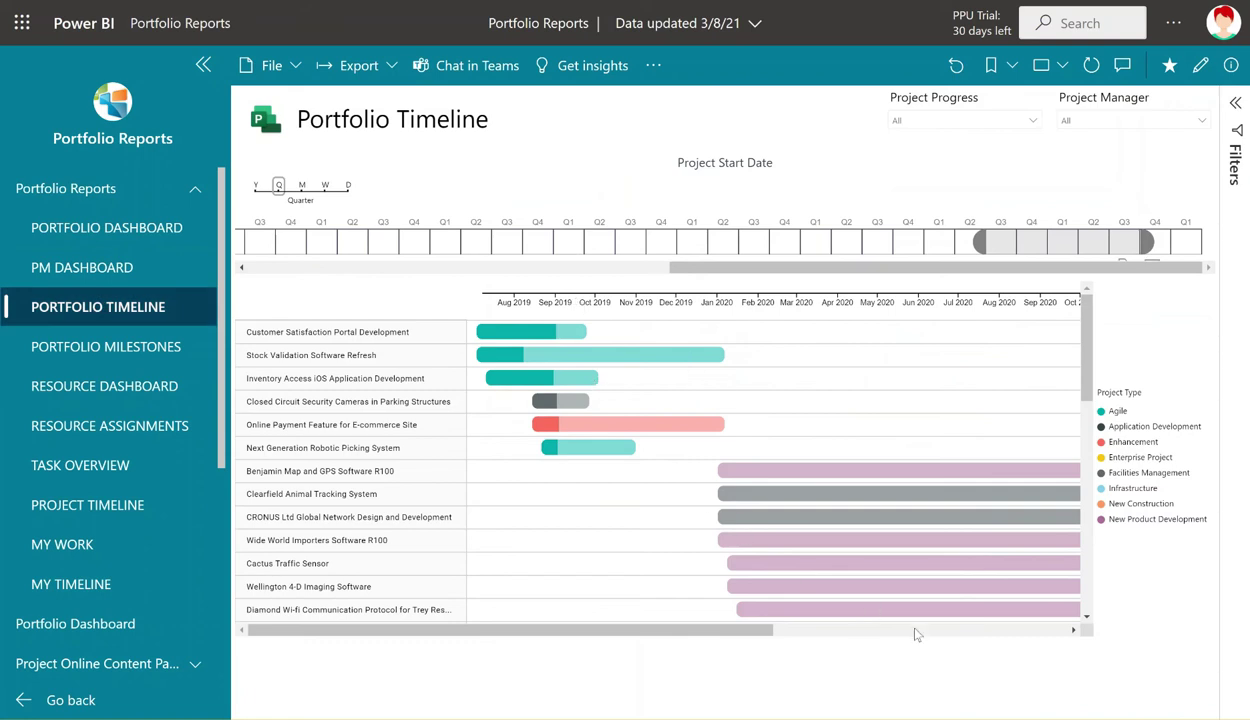
{"action": "left_click", "coordinate": [86, 350]}
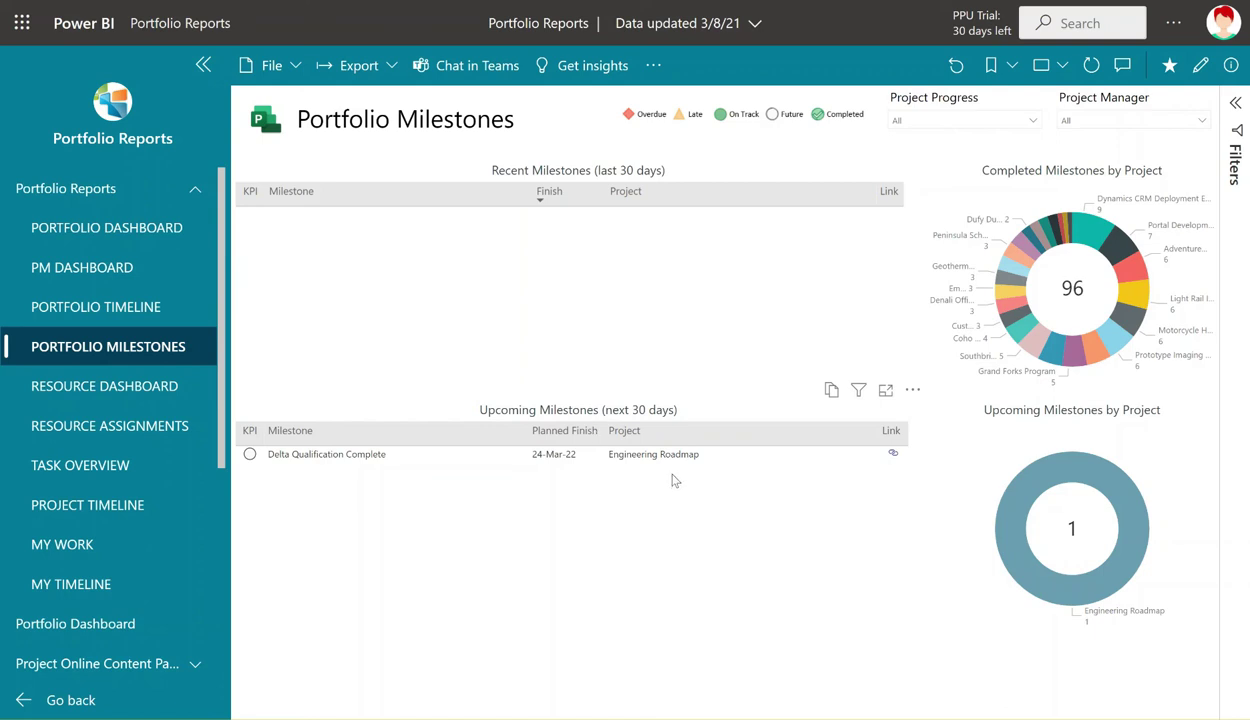
{"action": "left_click", "coordinate": [122, 388]}
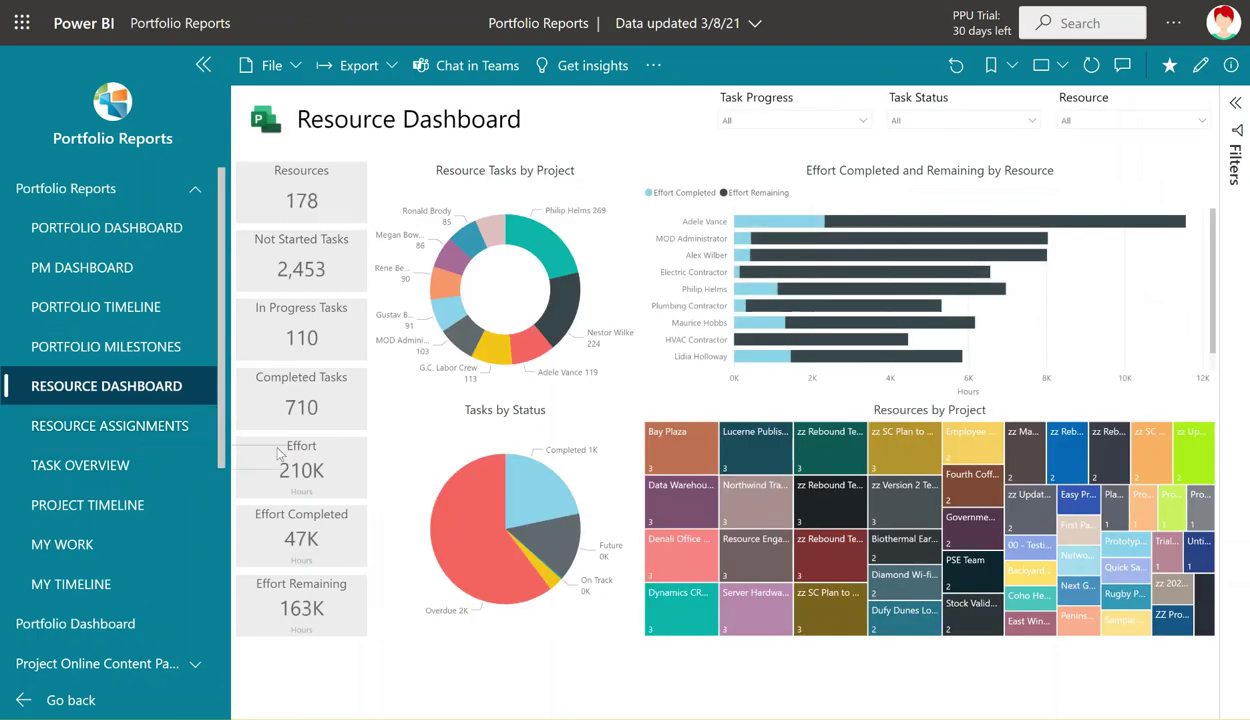
Step: Filter Resource Assignments to In Progress tasks for one resource, then go to Task Overview (5,960 tasks)
{"action": "left_click", "coordinate": [82, 430]}
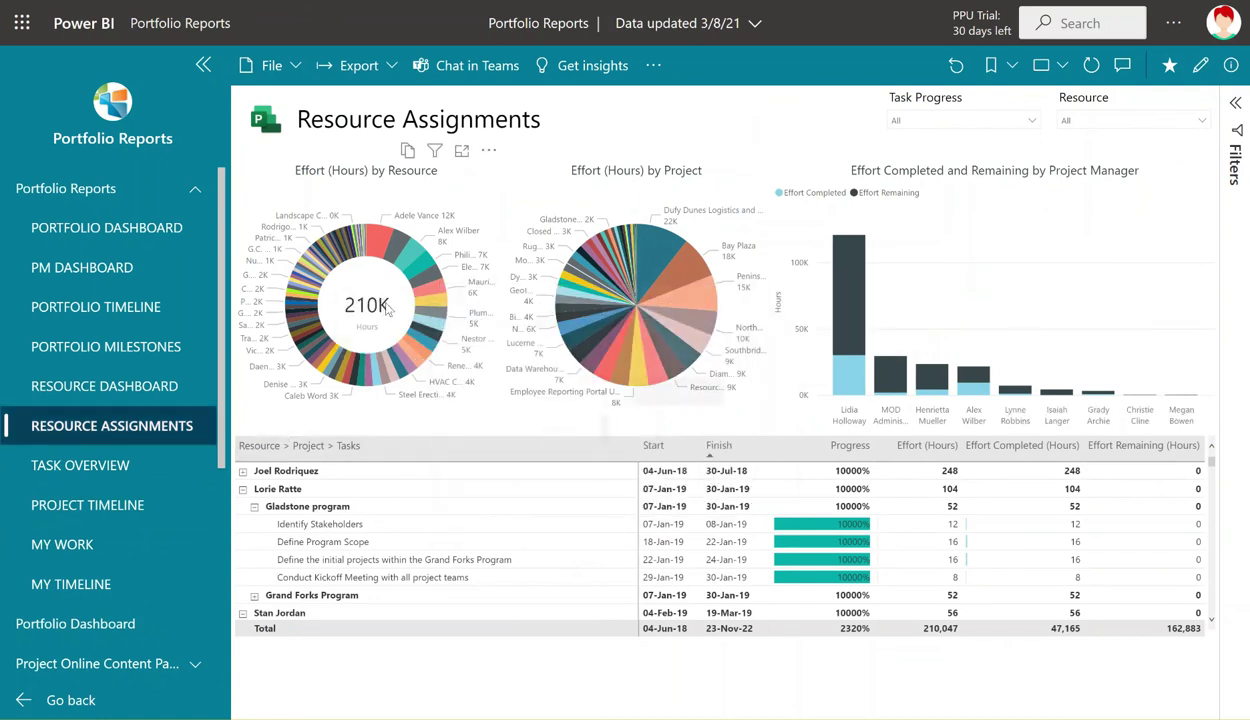
{"action": "left_click", "coordinate": [1034, 121]}
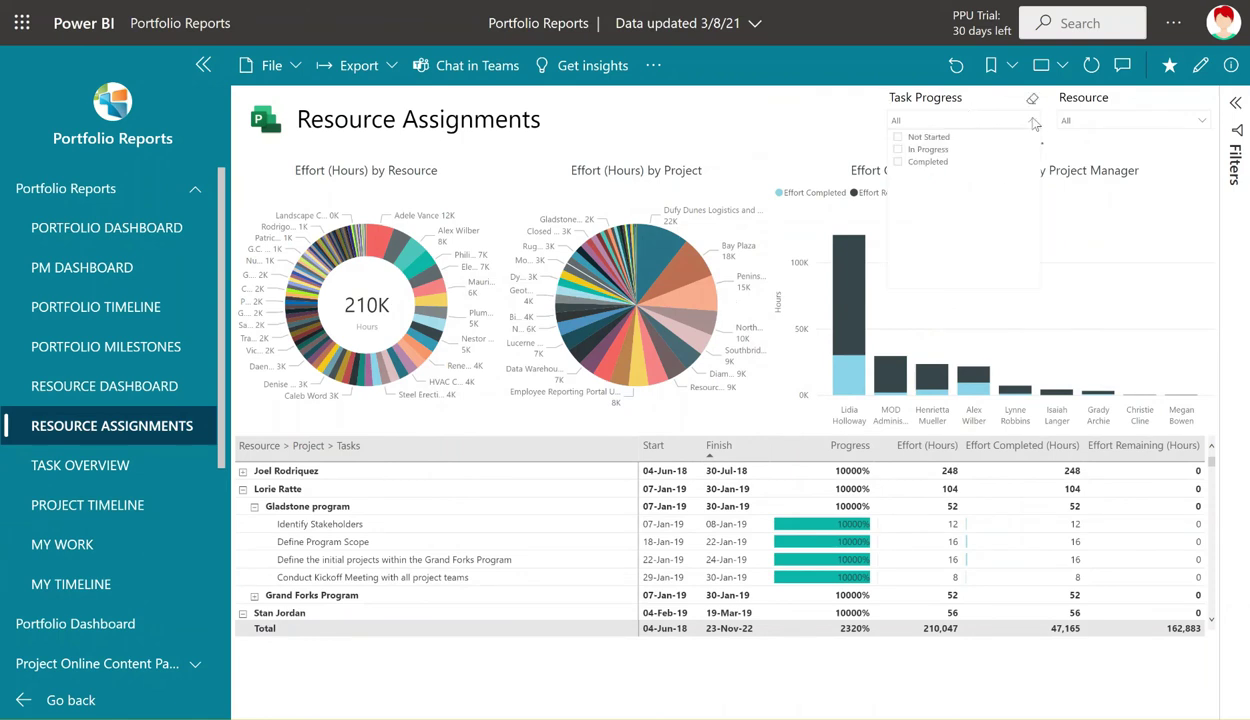
{"action": "left_click", "coordinate": [898, 150]}
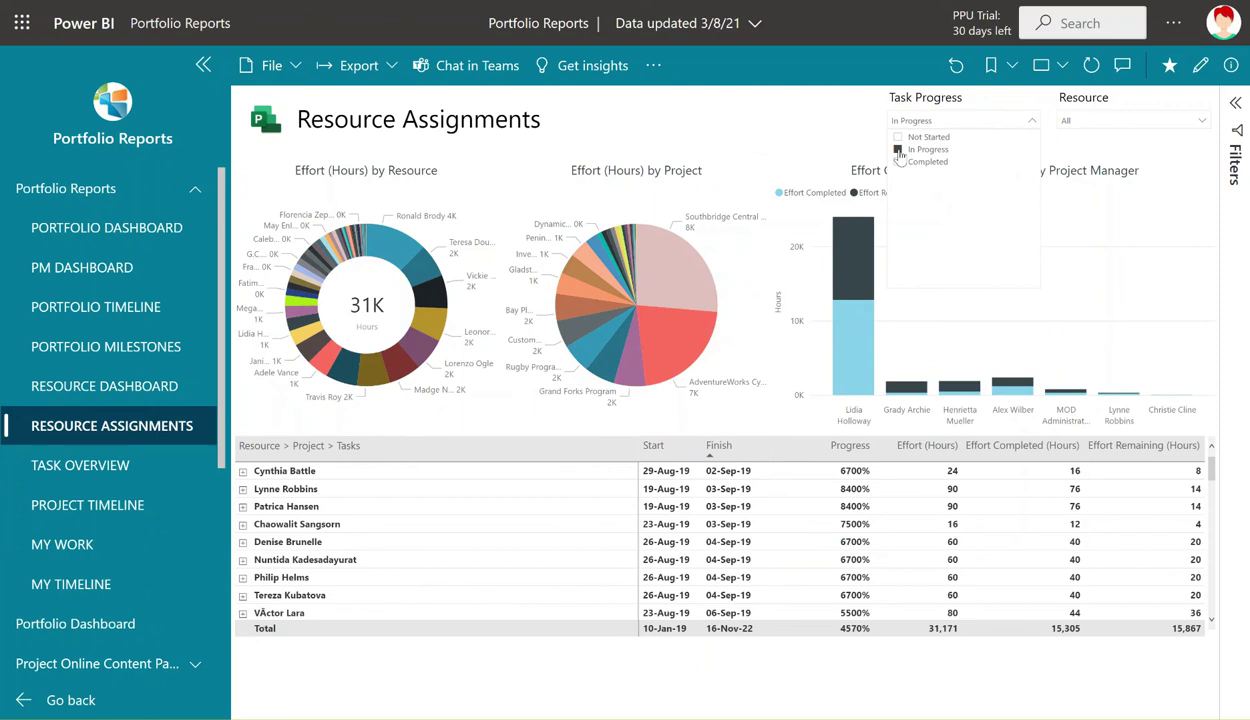
{"action": "left_click", "coordinate": [1203, 124]}
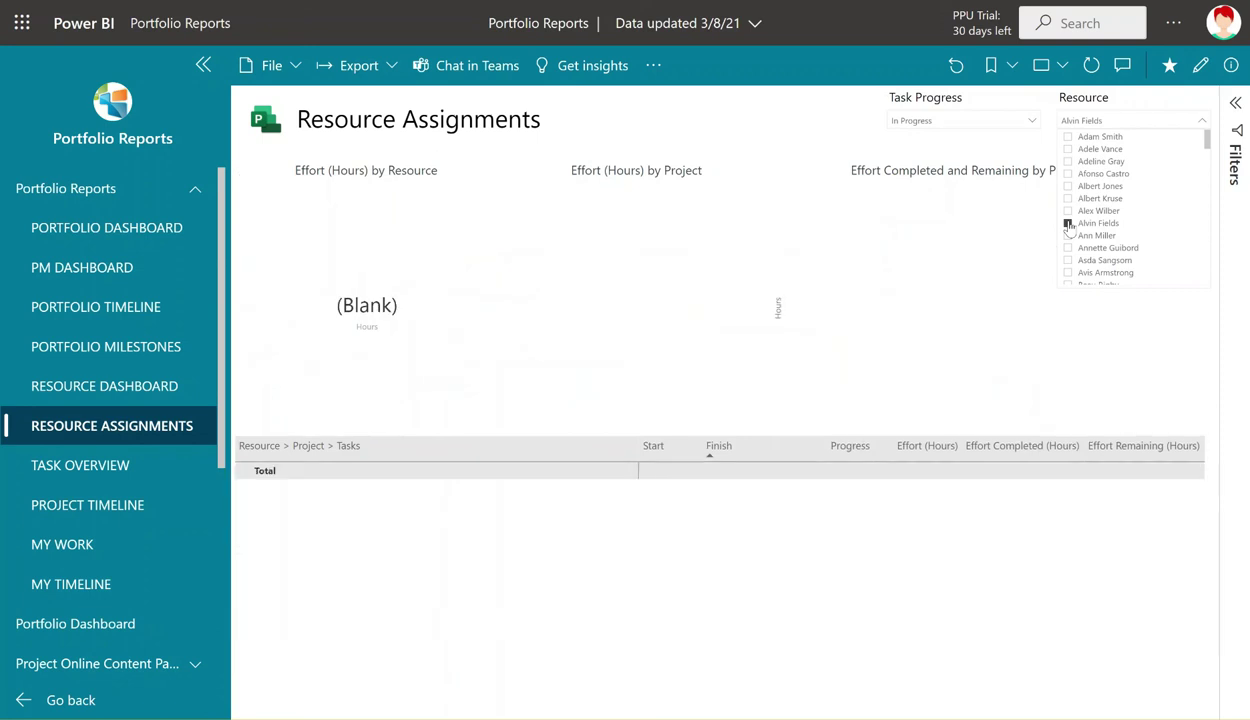
{"action": "left_click", "coordinate": [1068, 149]}
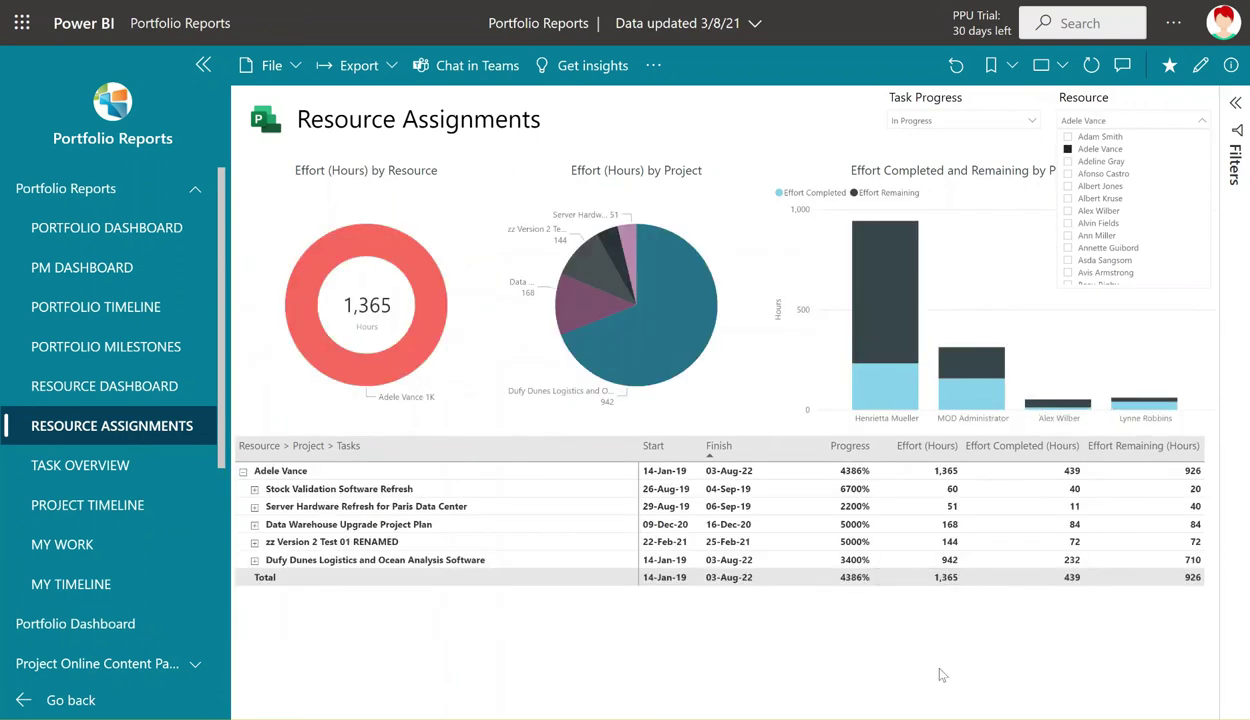
{"action": "left_click", "coordinate": [138, 467]}
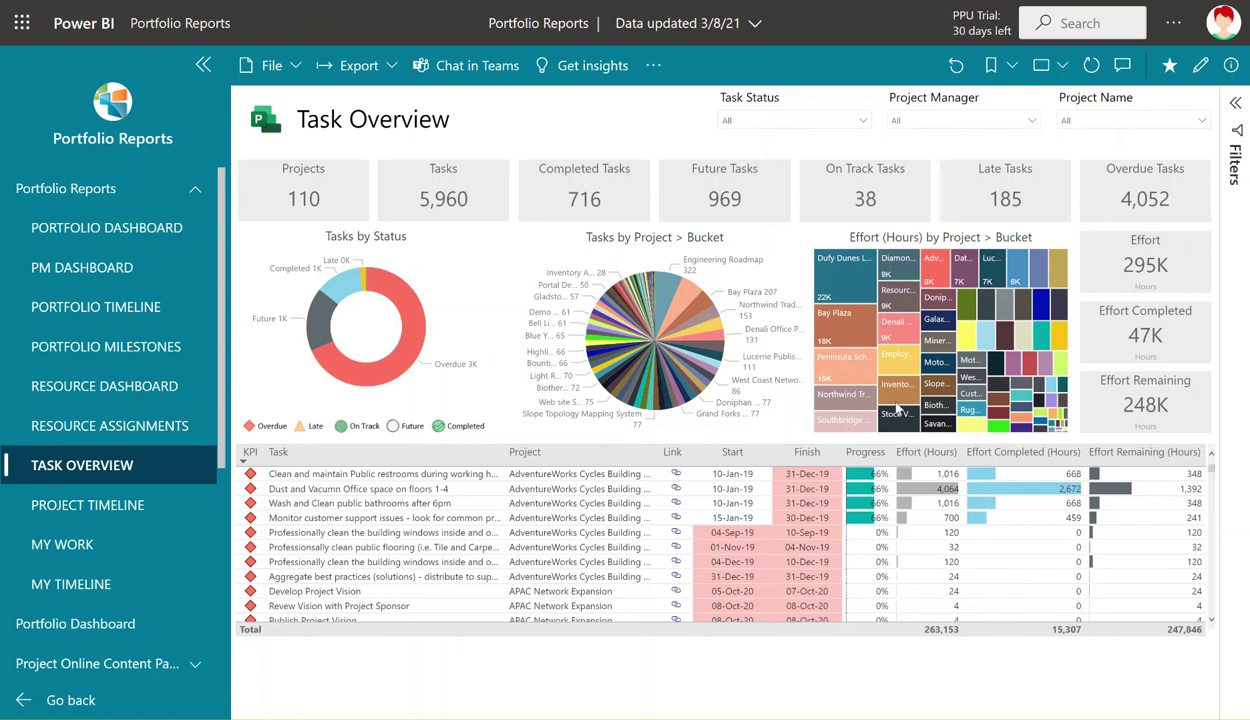
Step: View Project Timeline, My Work and My Timeline, then return to the Portfolio Dashboard (110 projects, 295K effort)
{"action": "left_click", "coordinate": [88, 507]}
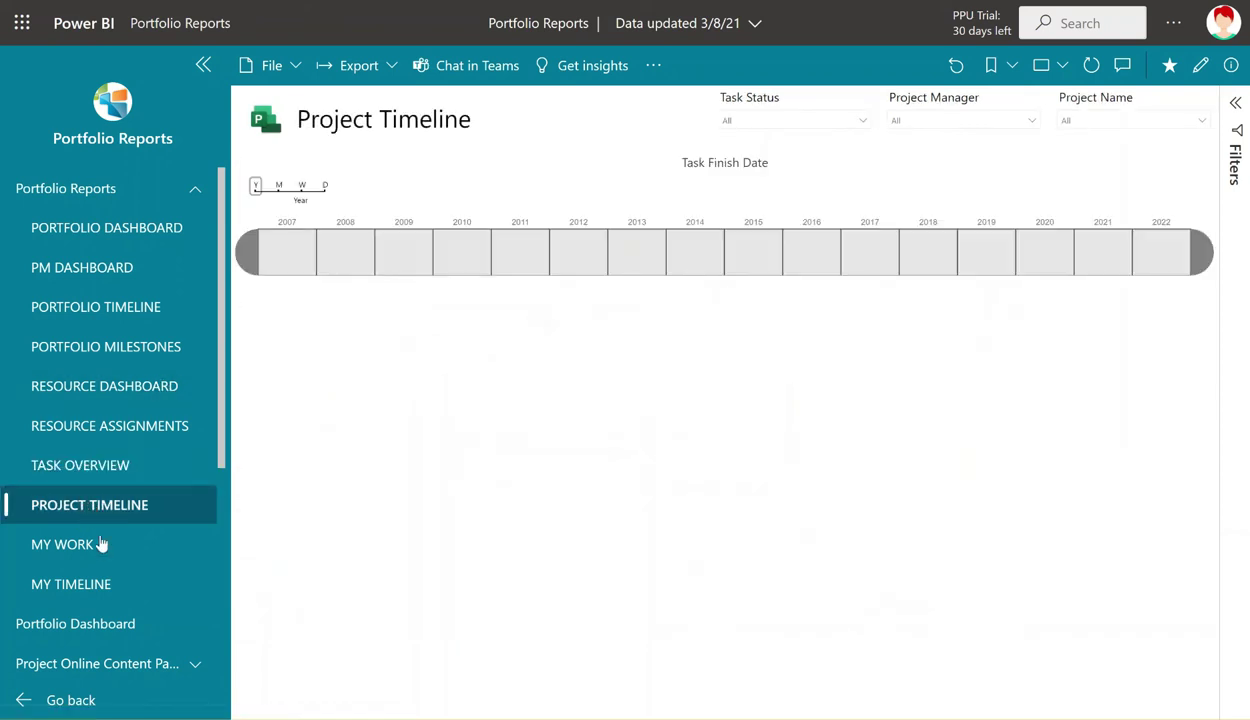
{"action": "left_click", "coordinate": [92, 551]}
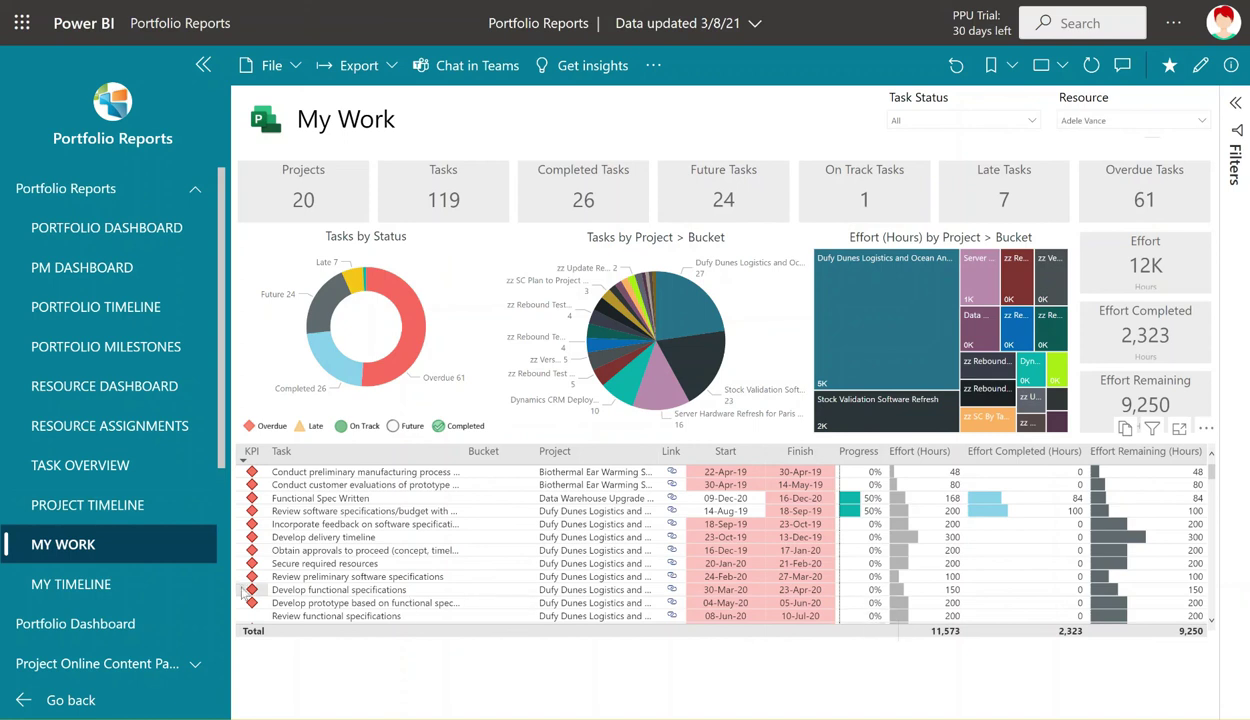
{"action": "left_click", "coordinate": [117, 589]}
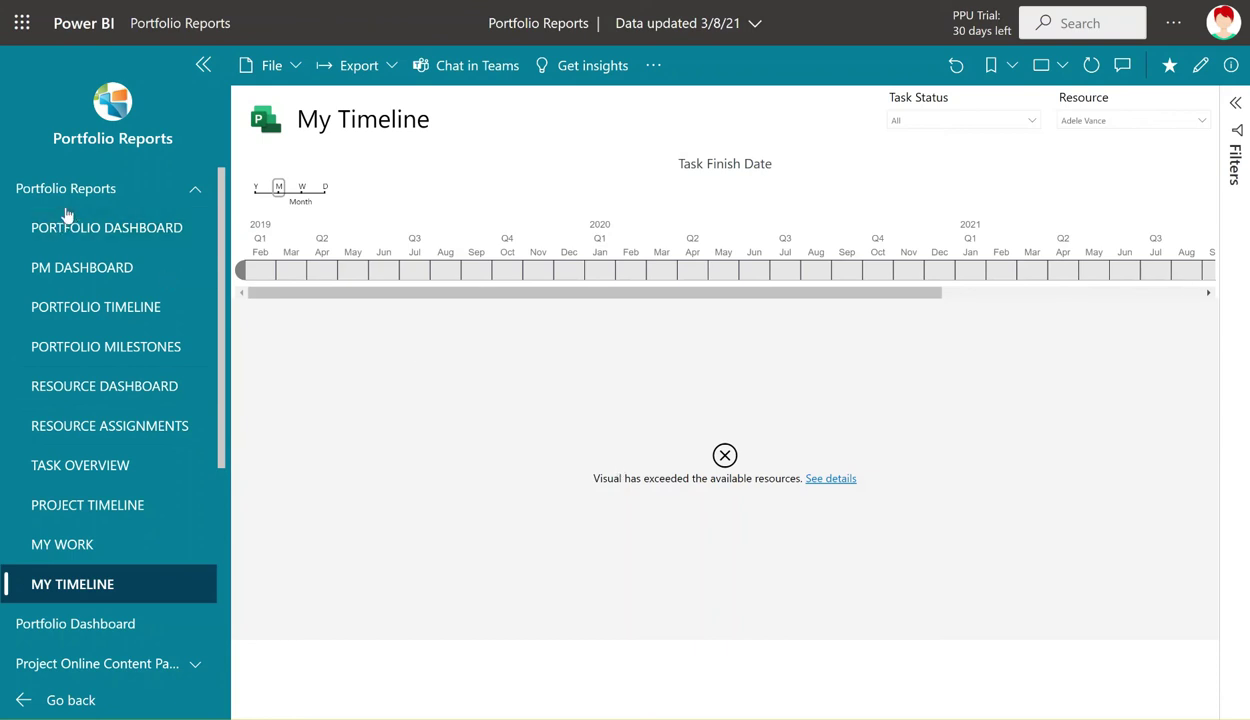
{"action": "left_click", "coordinate": [90, 228]}
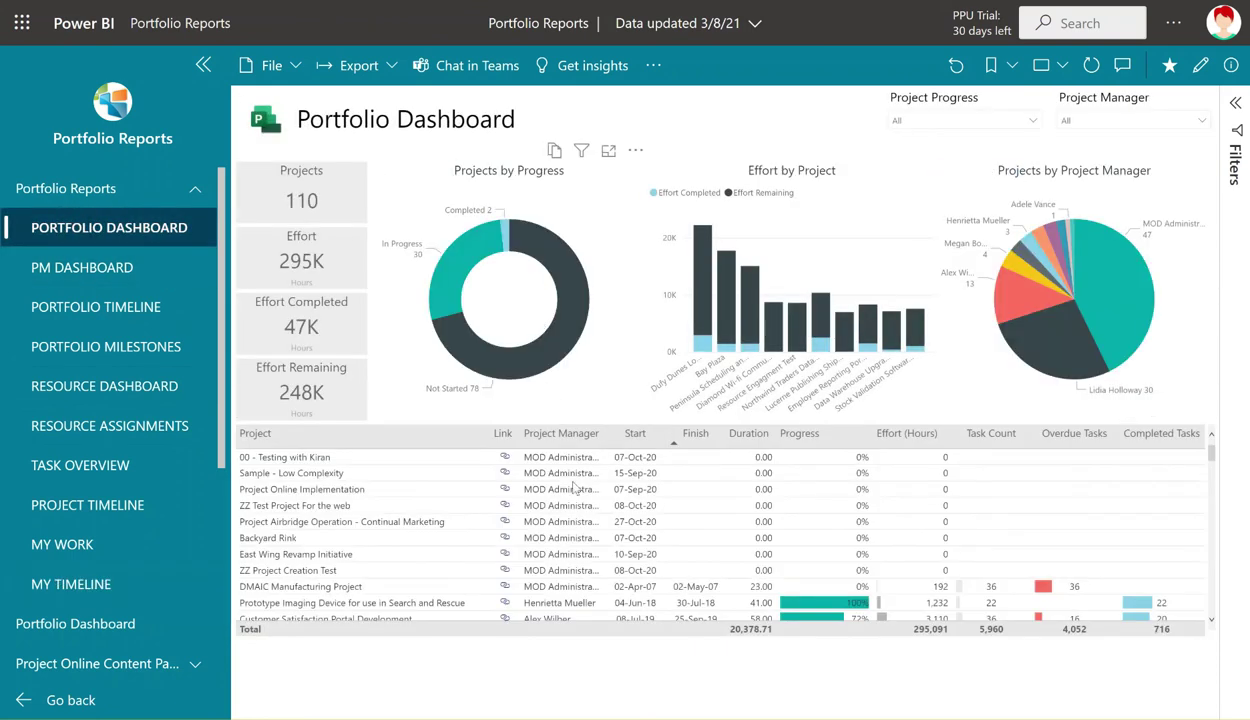